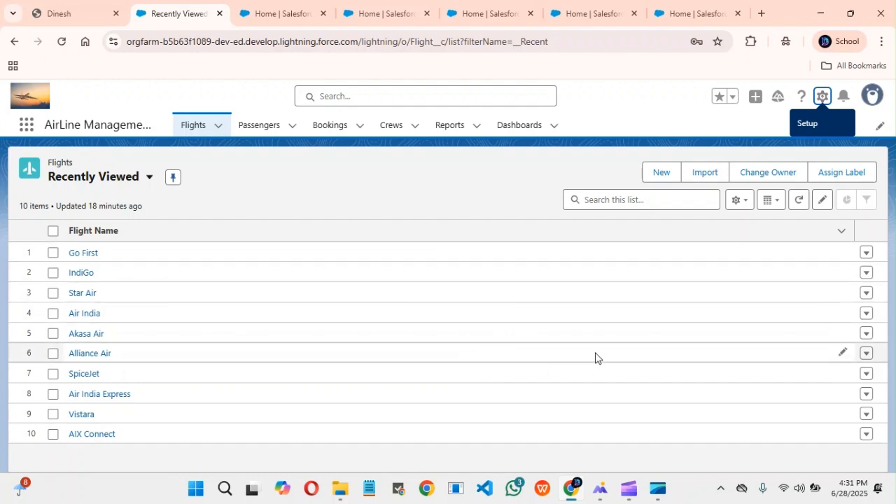
Look through the Passengers, Bookings and Crews record lists in the airline management app
click(254, 128)
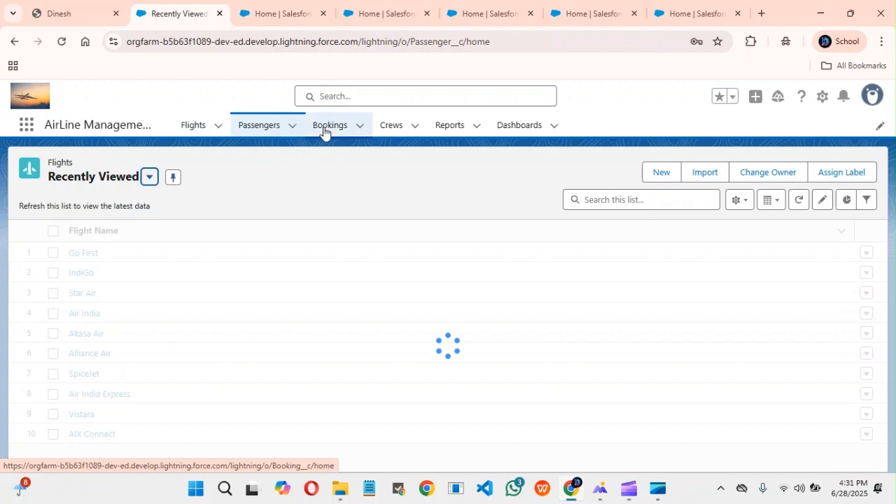
click(346, 130)
click(387, 133)
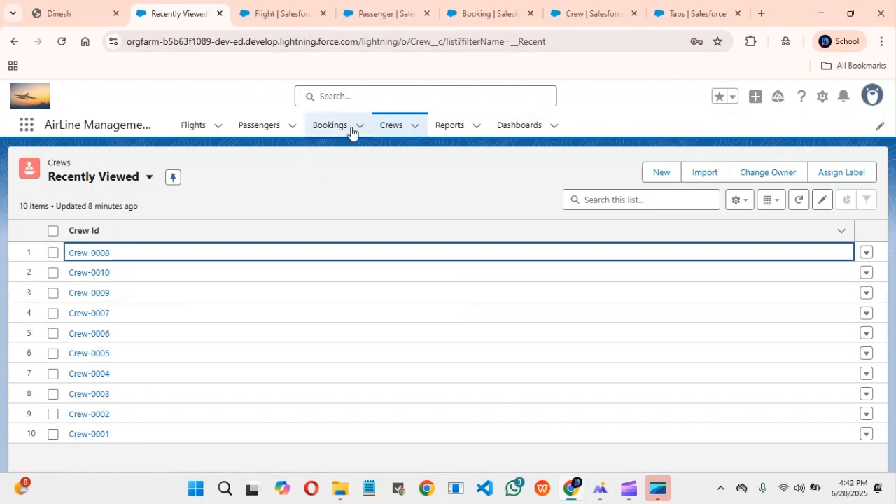
Review all fields and relationships defined on the Flight object in Setup
click(284, 12)
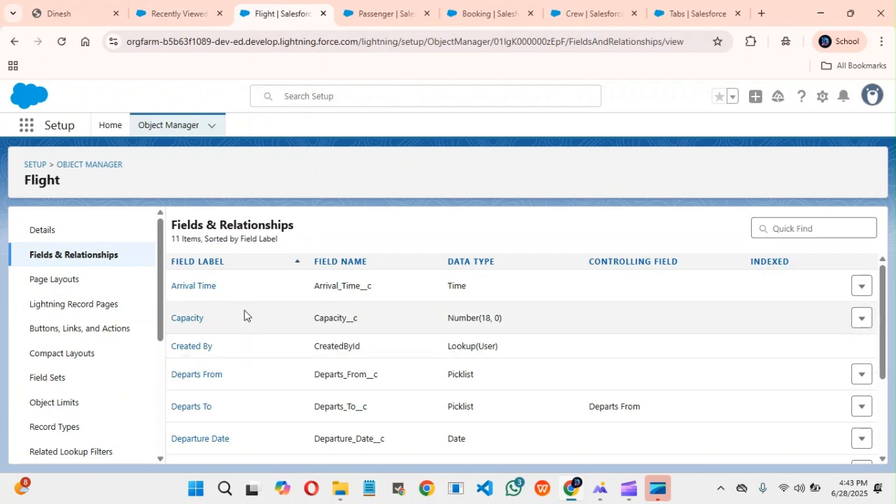
scroll(239, 320, down, 1)
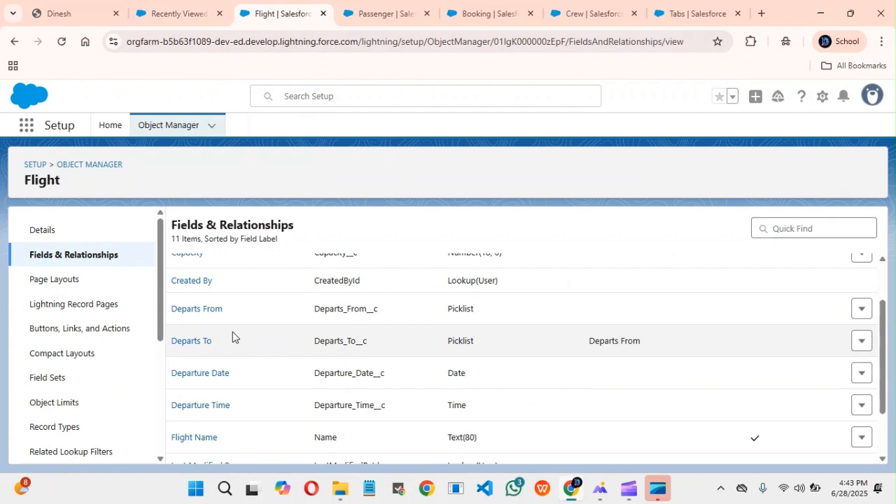
scroll(230, 333, down, 1)
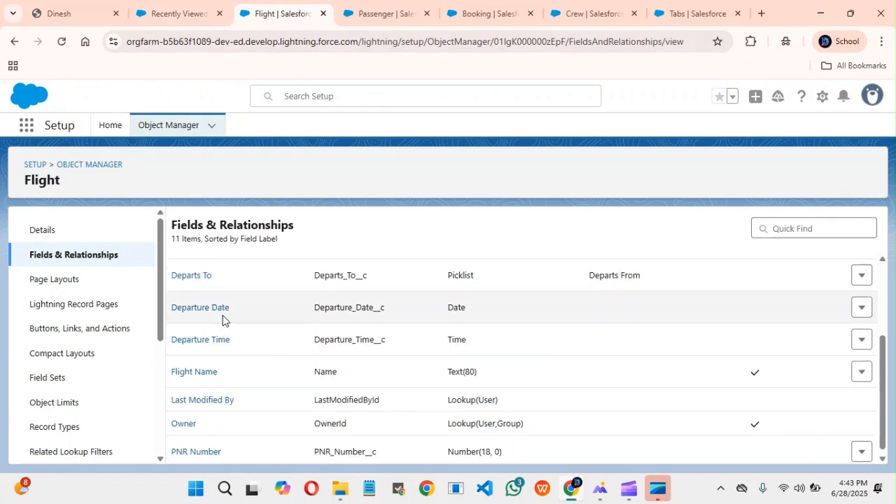
scroll(243, 377, down, 1)
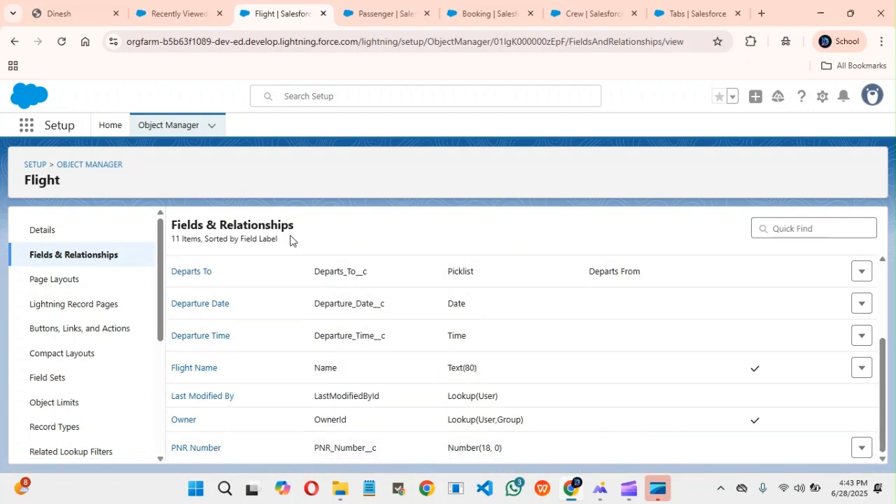
Examine the Passenger object's fields and their data types, including the passport fields
click(368, 15)
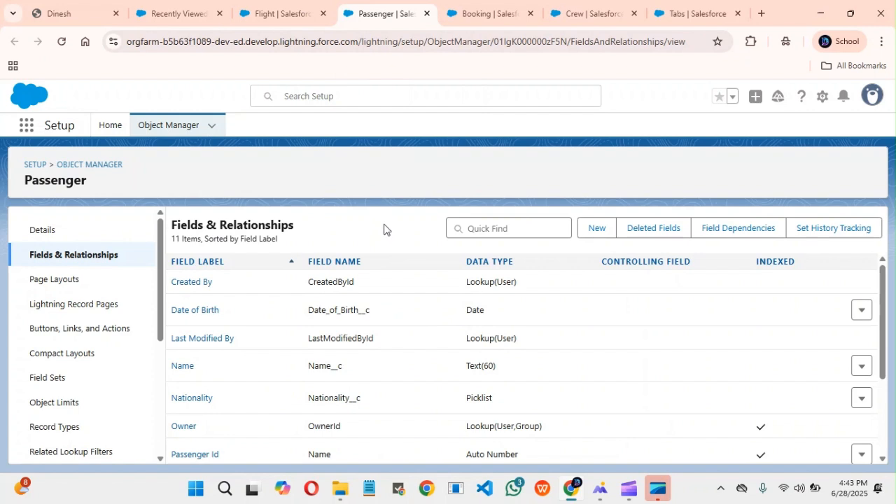
scroll(322, 321, down, 1)
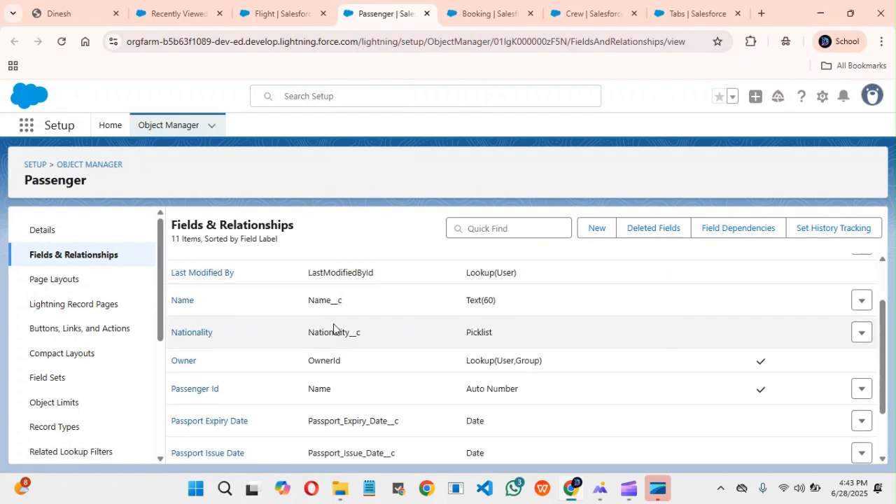
scroll(329, 333, down, 1)
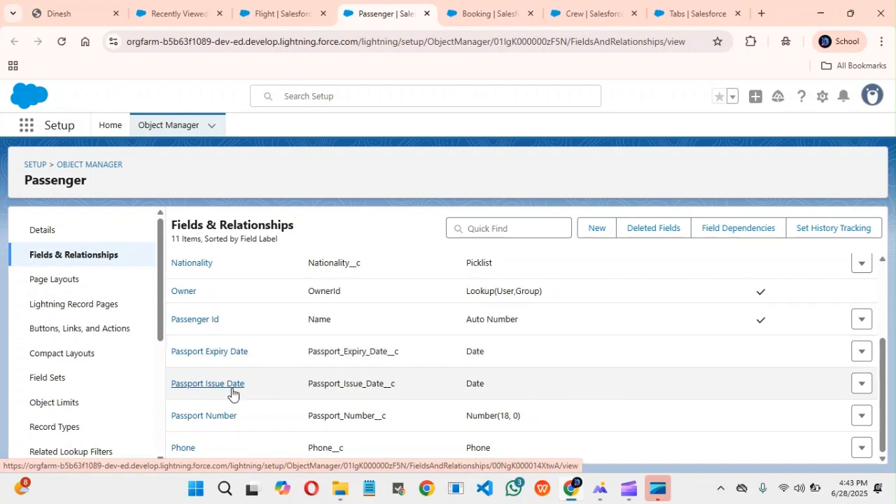
scroll(276, 400, up, 2)
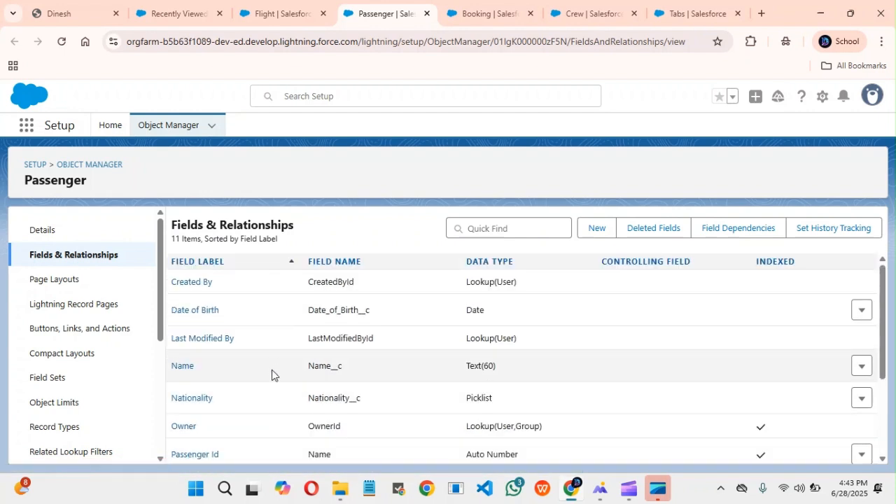
scroll(285, 356, down, 3)
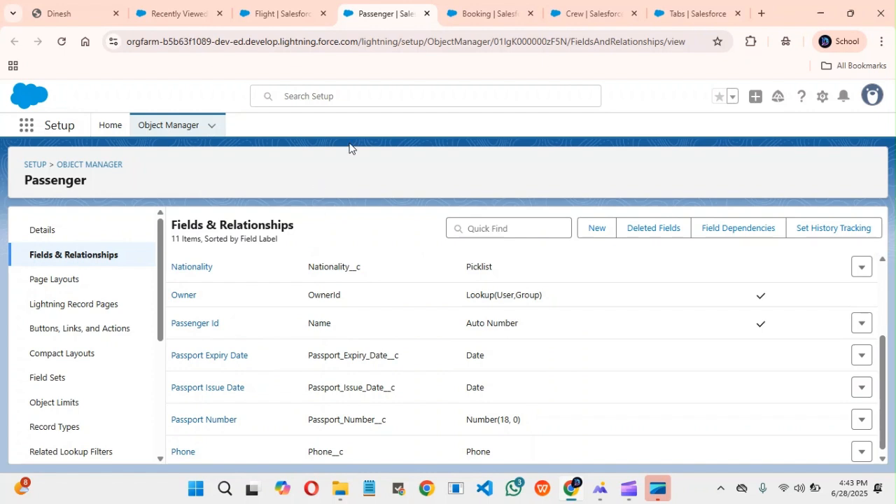
Examine the Booking object's fields, including its lookups to Flight and Passenger
click(459, 9)
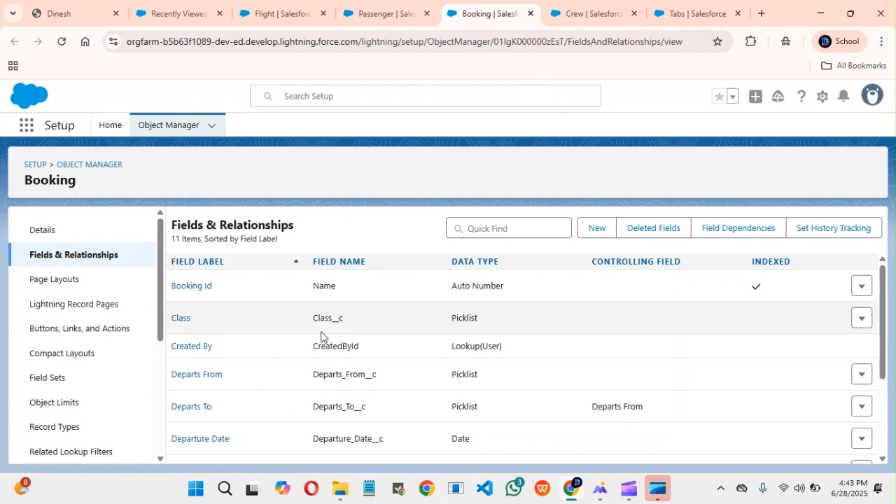
scroll(318, 336, down, 3)
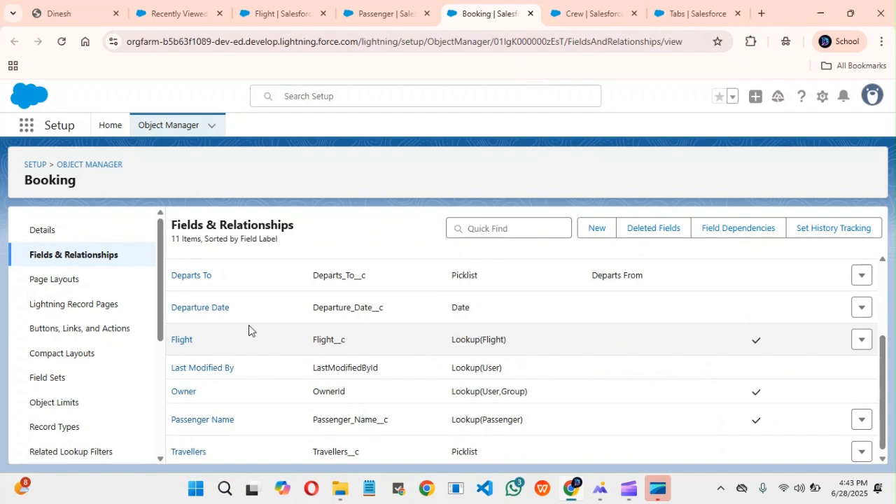
scroll(248, 327, up, 1)
scroll(225, 324, up, 3)
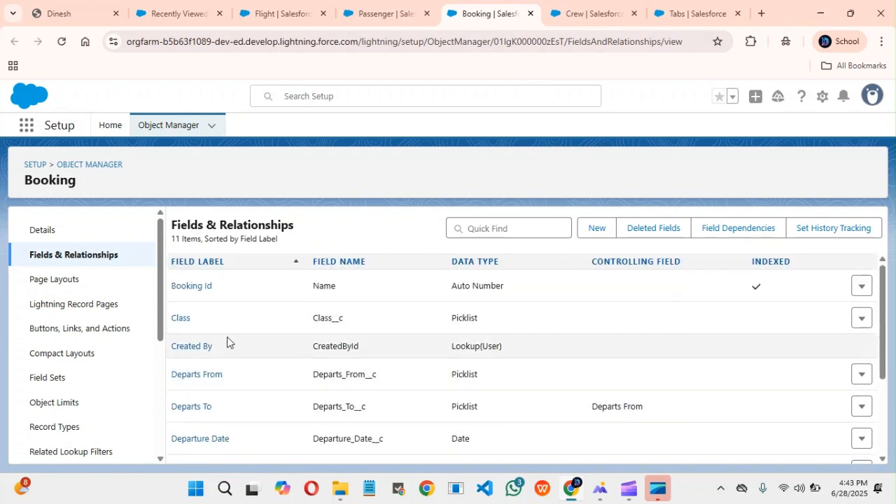
scroll(225, 324, down, 2)
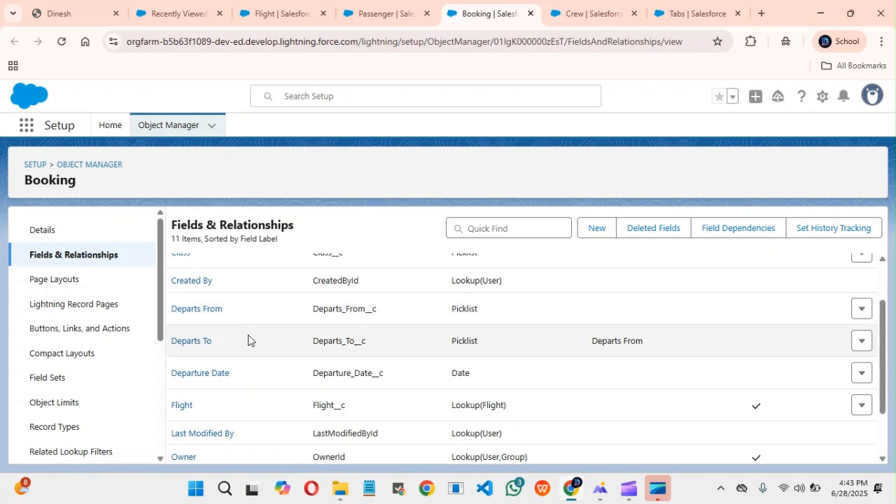
scroll(245, 343, down, 2)
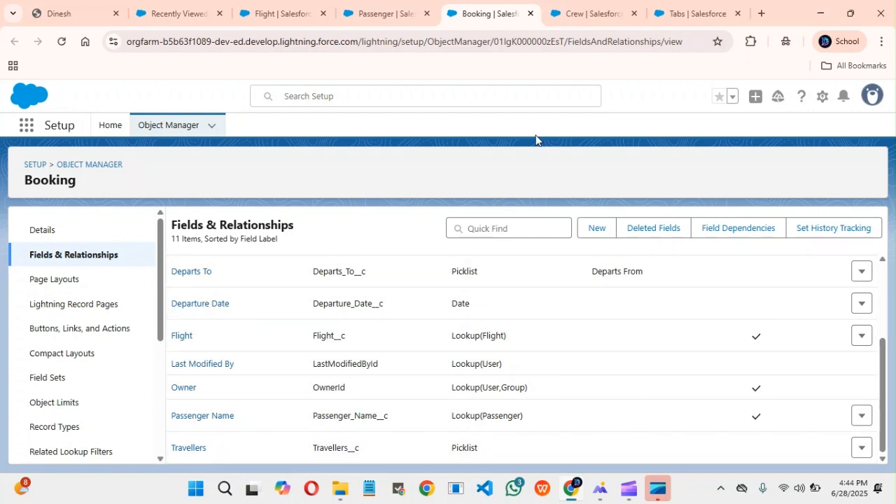
Review the Crew object's fields and the custom object tabs defined in Setup
click(576, 16)
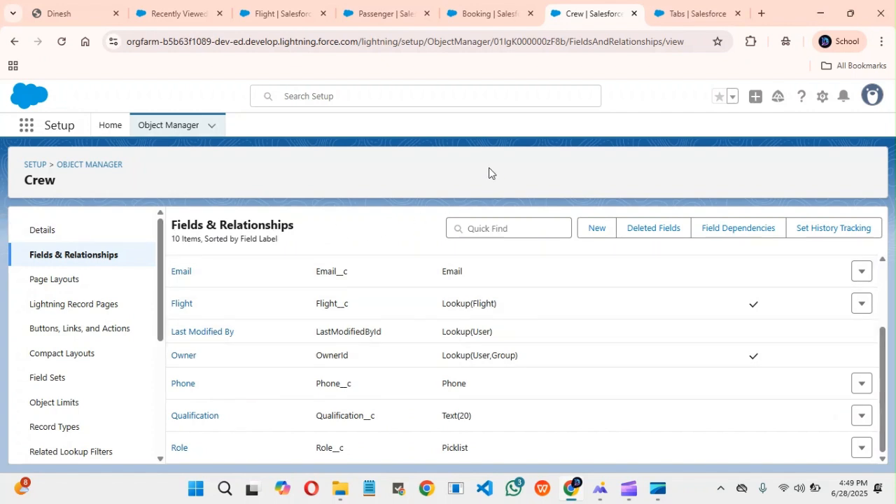
click(678, 16)
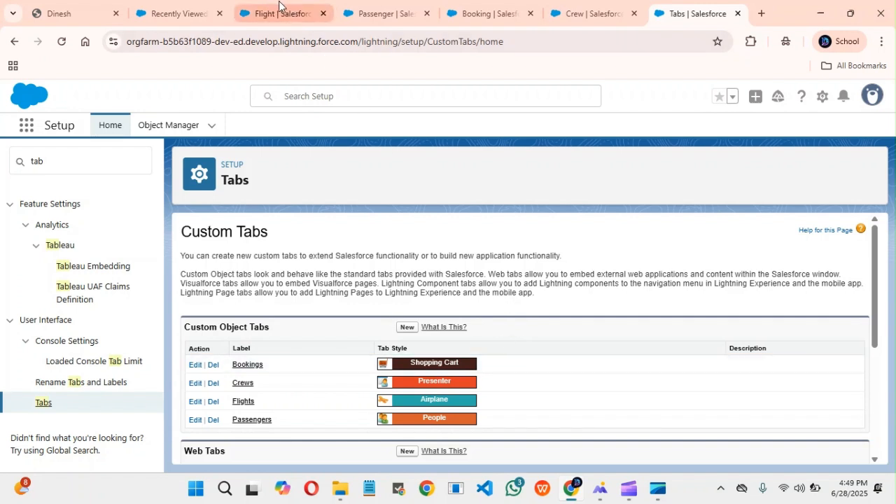
Compare the app's Flights, Passengers and Bookings navigation tabs with the custom object tabs in Setup
click(197, 7)
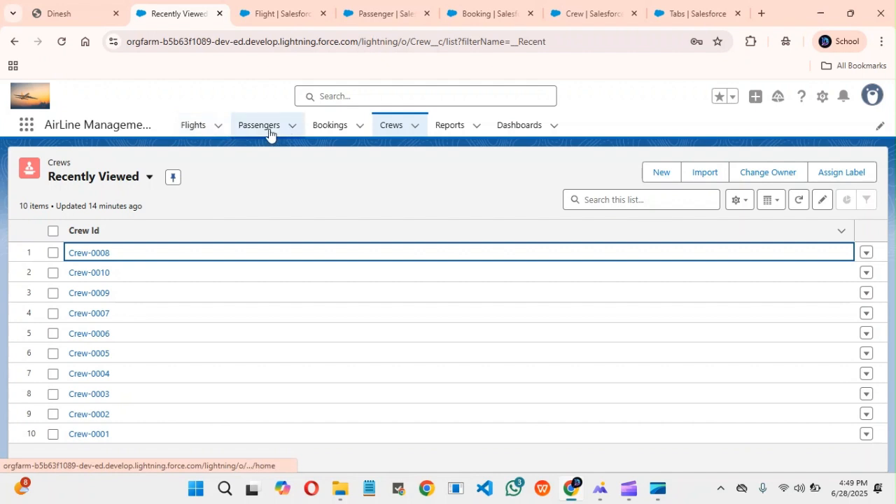
click(195, 133)
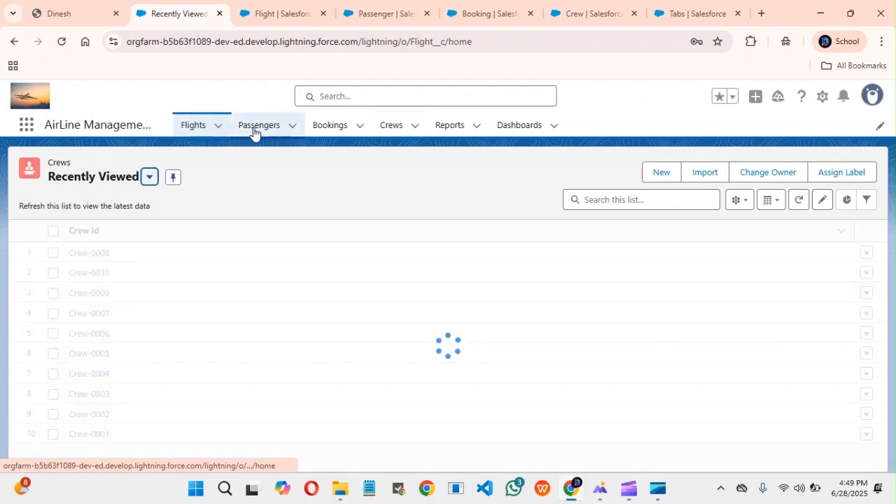
click(255, 133)
click(326, 133)
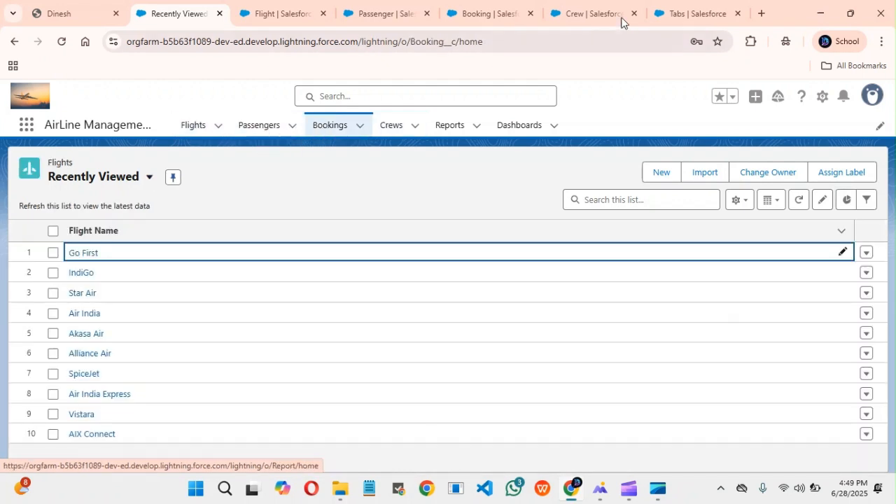
click(676, 9)
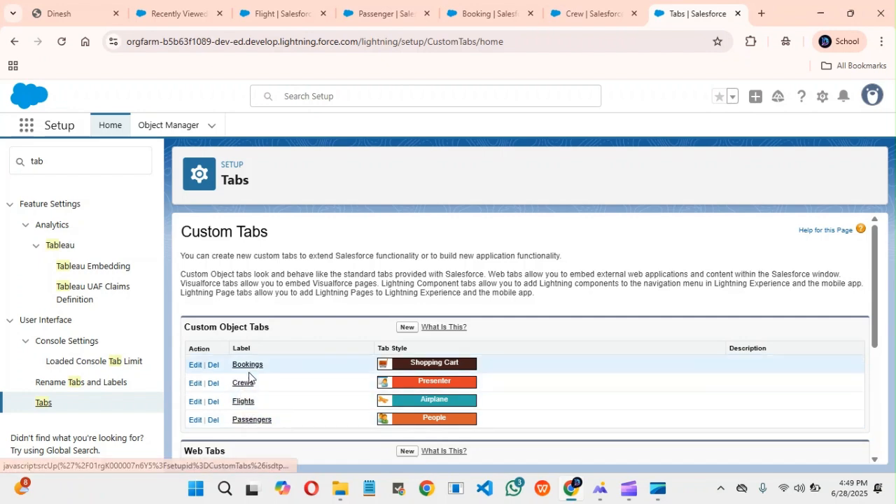
scroll(274, 387, down, 1)
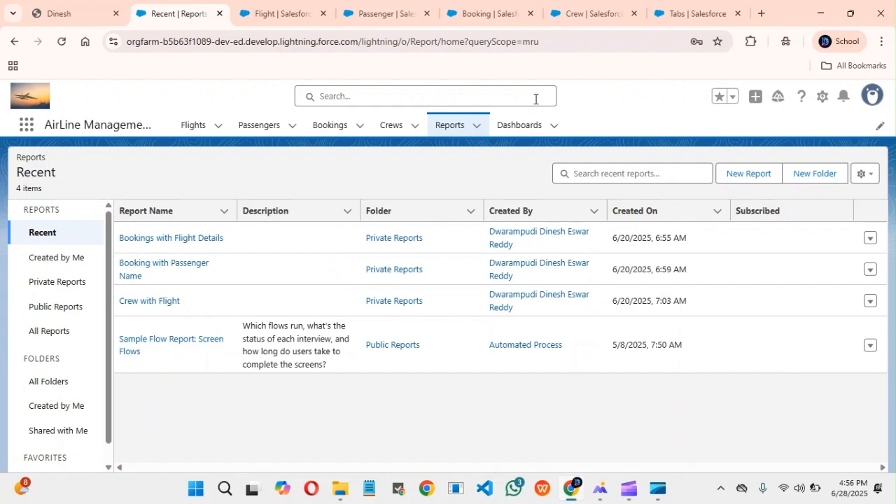
View the Passenger Bookings dashboard and look through its Booking with Passenger Name table
click(537, 133)
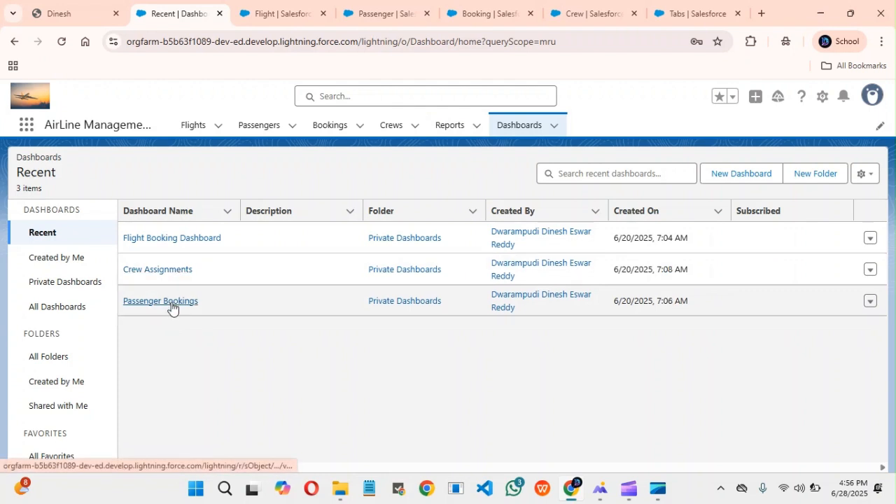
click(172, 302)
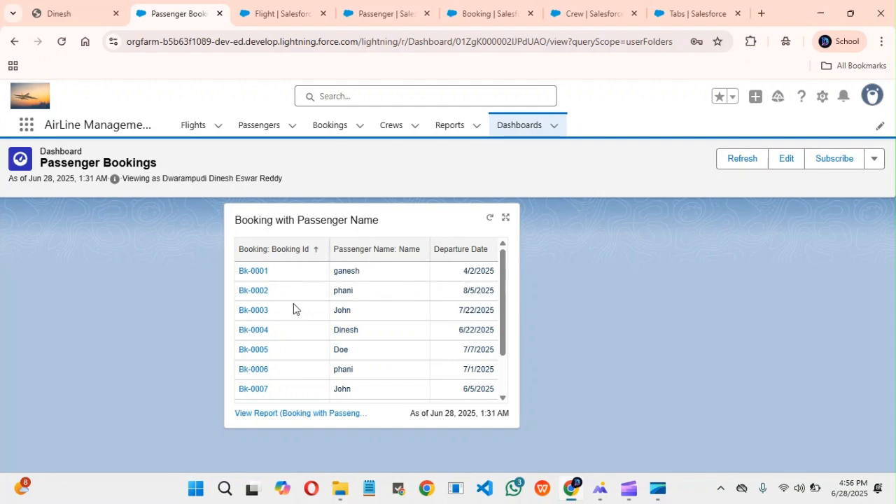
scroll(420, 329, down, 1)
scroll(439, 339, up, 1)
click(516, 127)
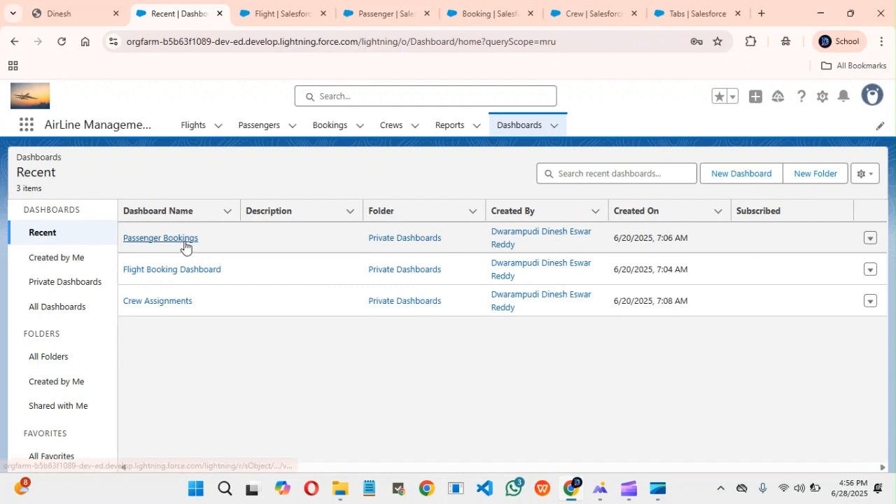
click(184, 241)
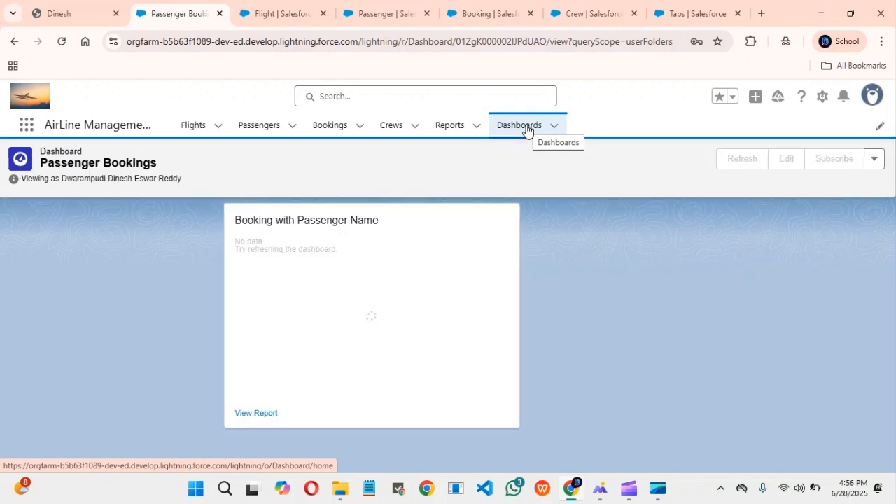
View the Flight Booking Dashboard and examine its donut chart of bookings by traveller type
click(526, 127)
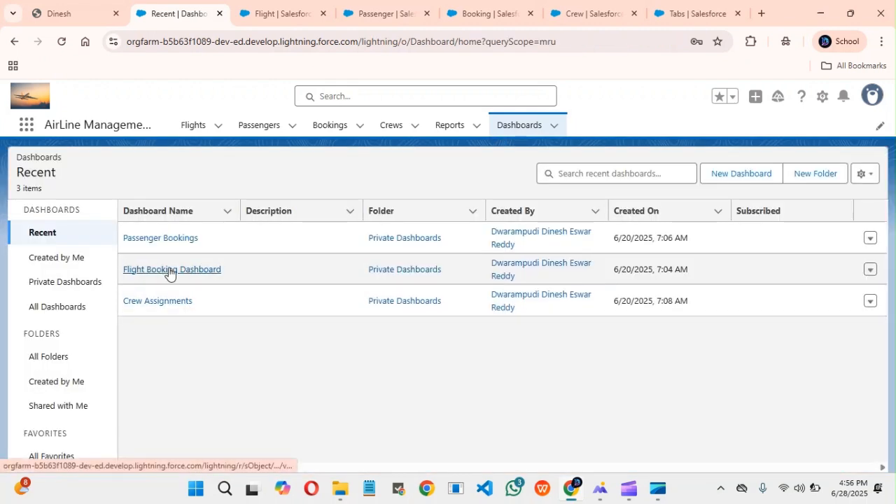
click(198, 269)
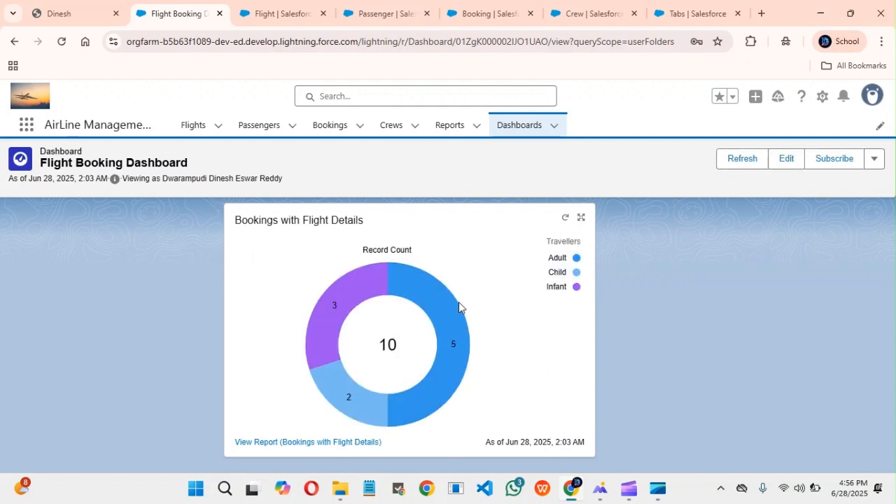
mouse_move(459, 348)
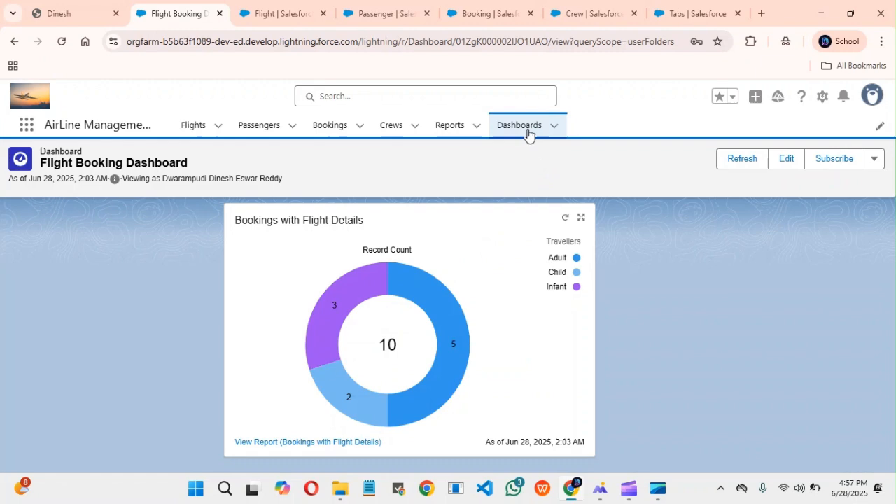
Open the Bookings with Flight Details report and read through its rows grouped by traveller type
click(451, 126)
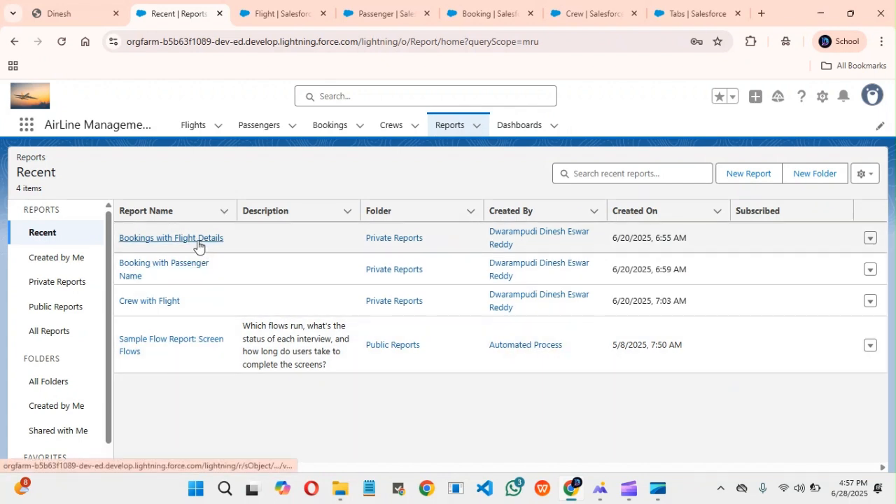
click(198, 243)
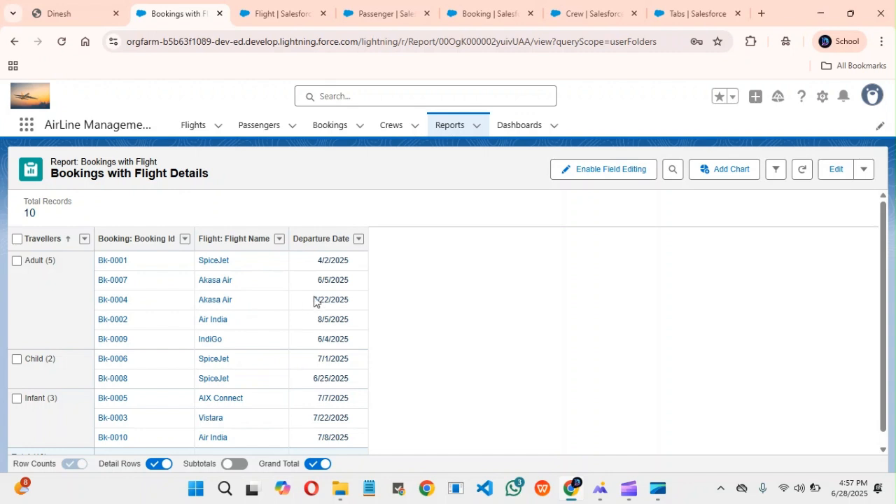
scroll(244, 320, down, 1)
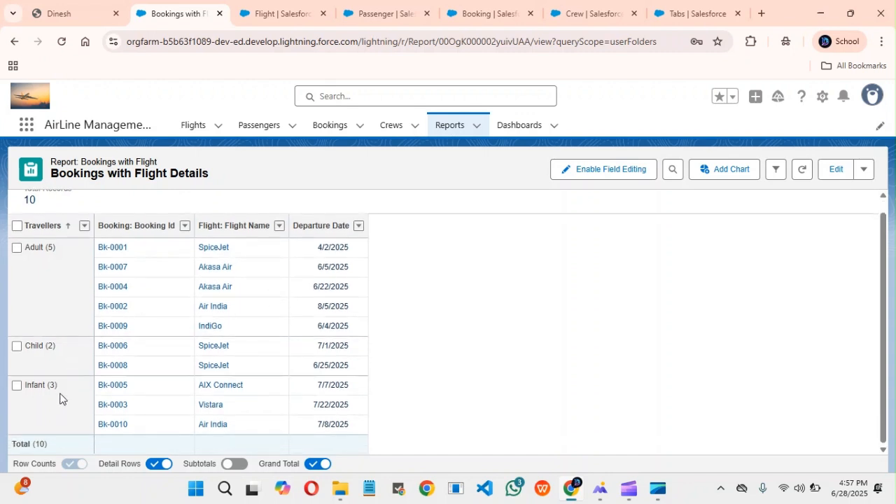
Return to the recent reports list and open the Crew with Flight report
click(452, 125)
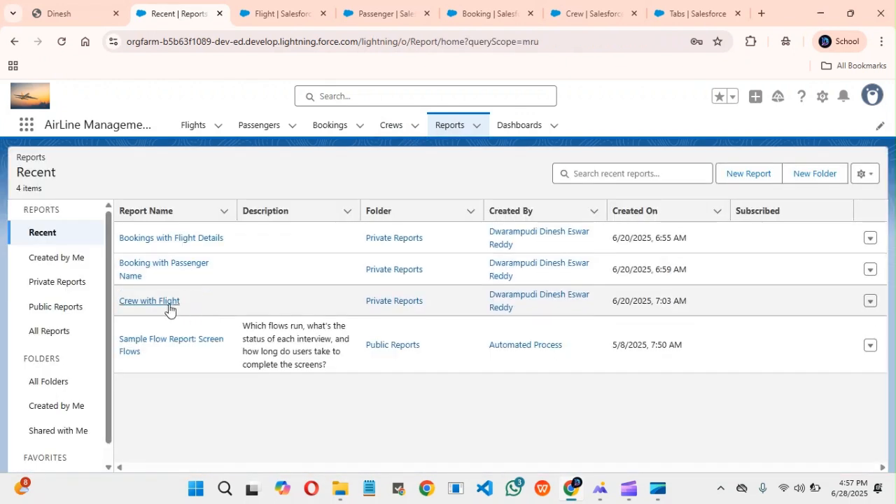
click(168, 309)
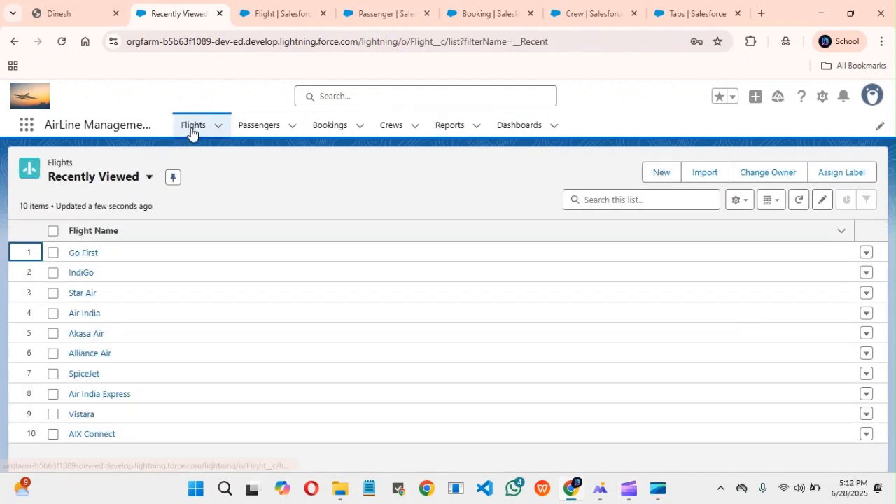
Start a new flight record named "Air bus" with a capacity of 180
click(662, 173)
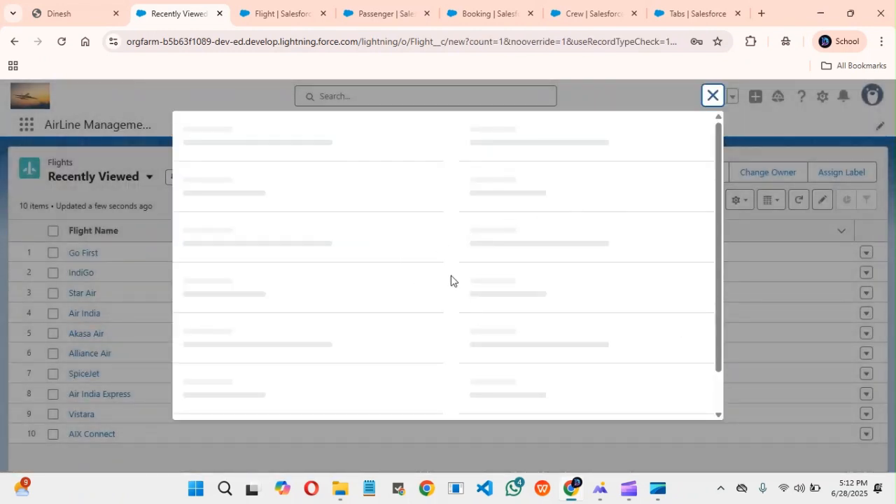
click(307, 232)
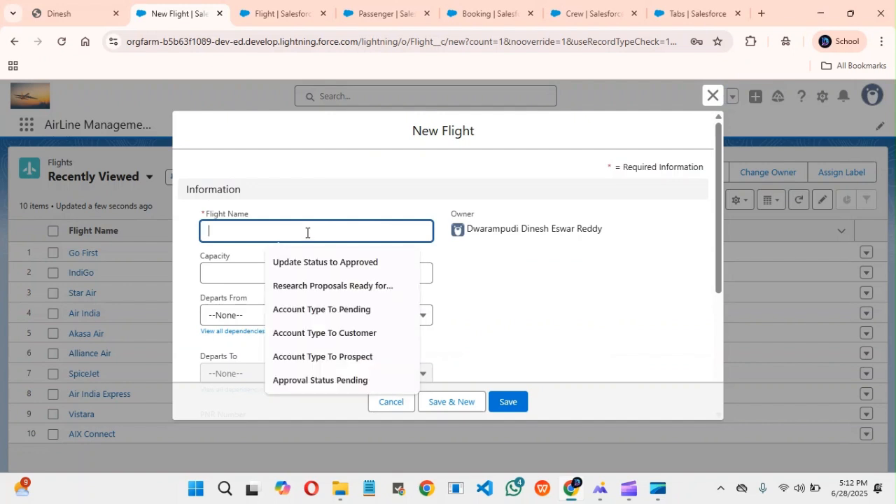
text(Ai)
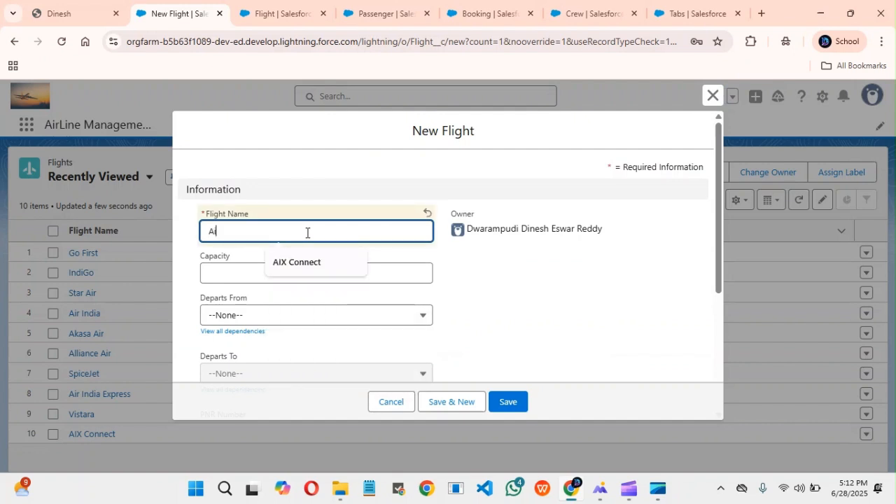
text(r bus)
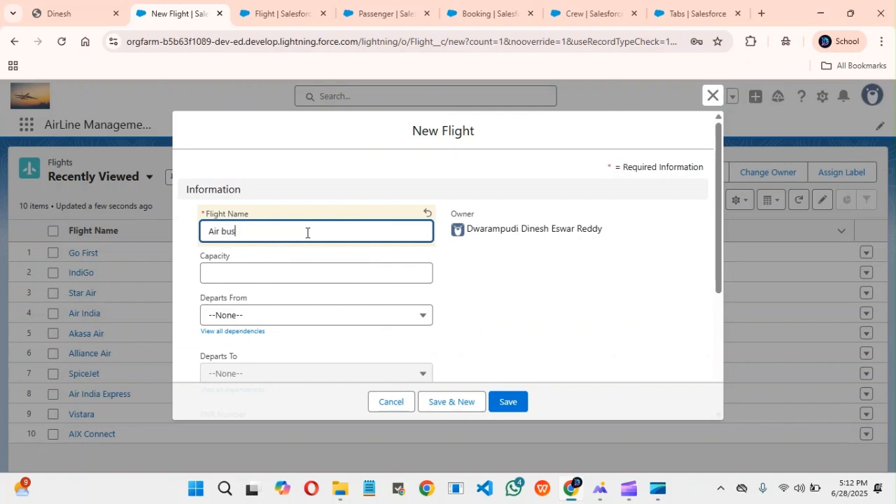
scroll(329, 249, down, 1)
click(339, 203)
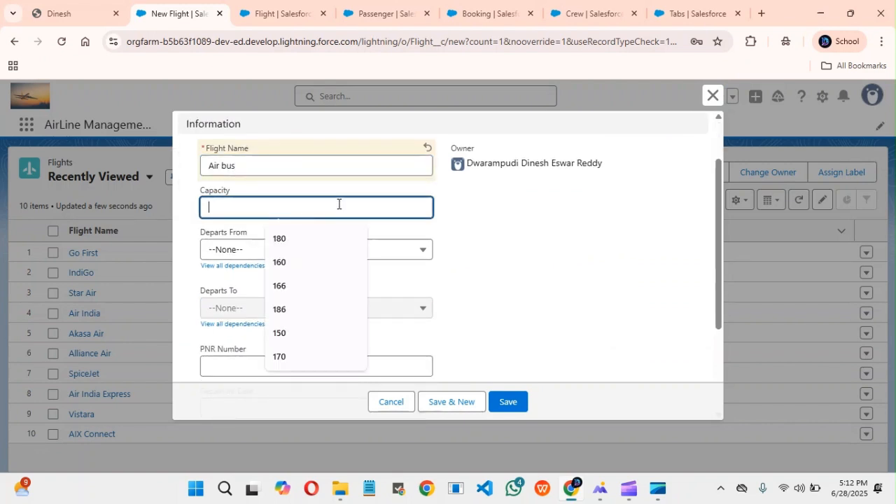
click(284, 239)
Set the flight's Departs From to Delhi (DEL) and its Departs To to Mumbai (BOM)
click(260, 251)
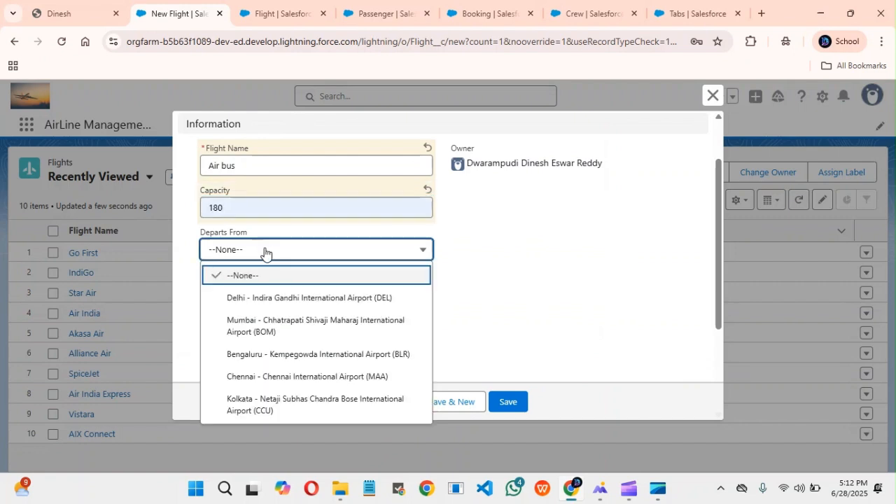
click(281, 299)
scroll(306, 282, down, 1)
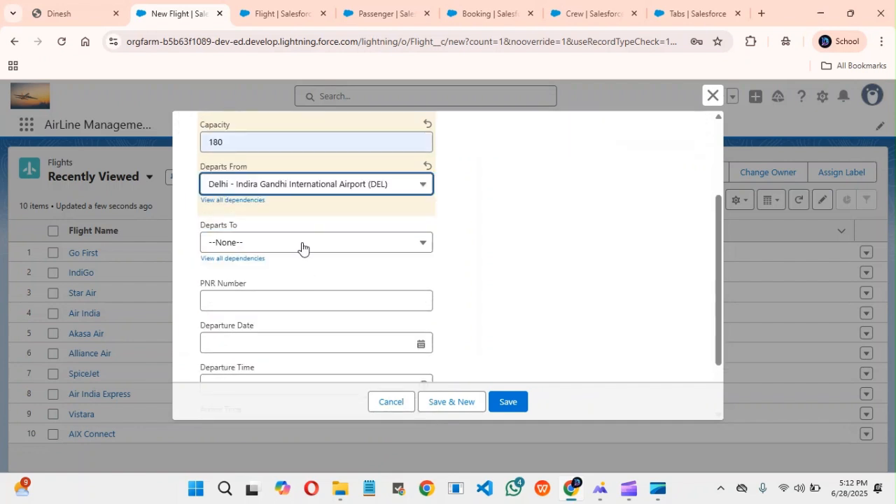
click(302, 245)
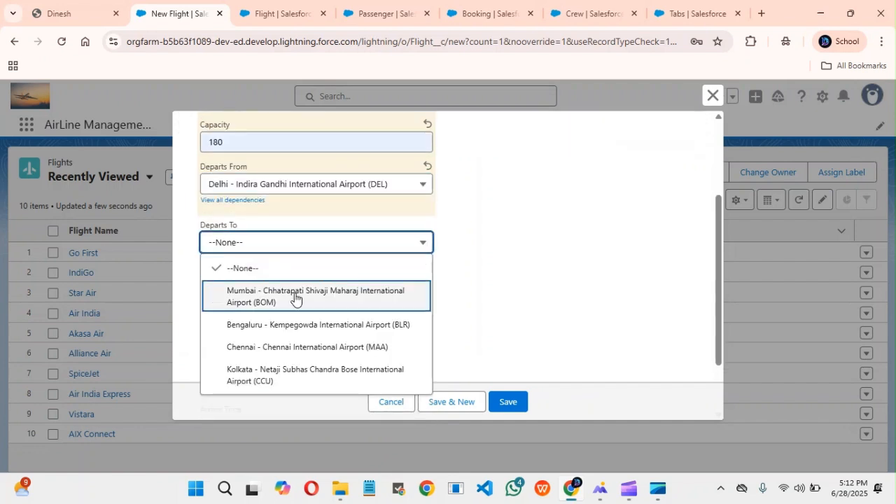
click(295, 298)
Review the new flight form's PNR number, departure date, departure time and arrival time fields, then discard the form without saving
scroll(308, 287, down, 1)
click(299, 238)
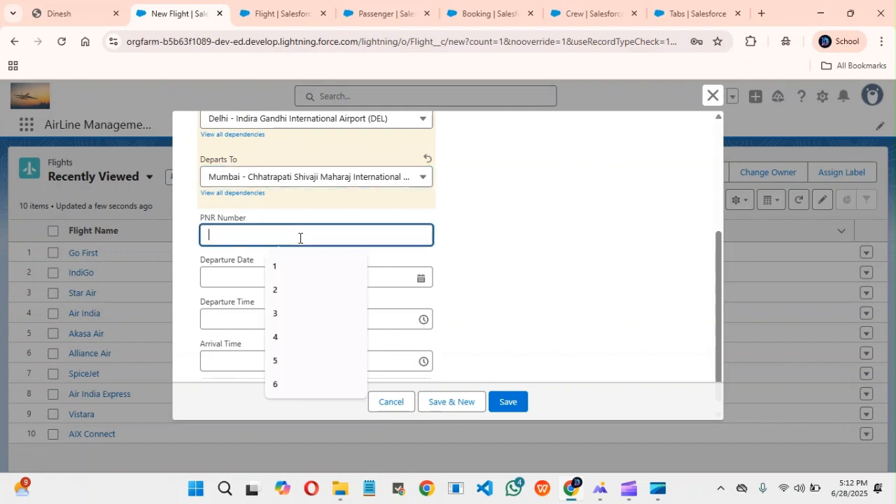
click(310, 276)
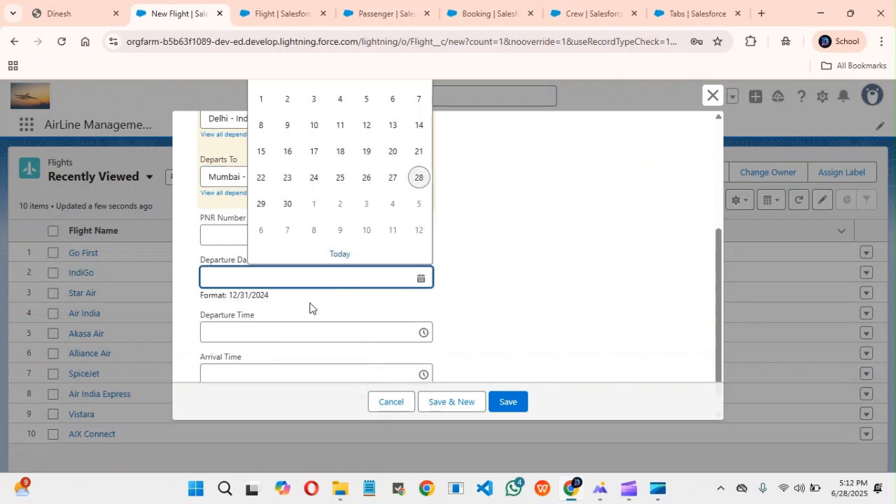
scroll(297, 303, down, 1)
click(407, 351)
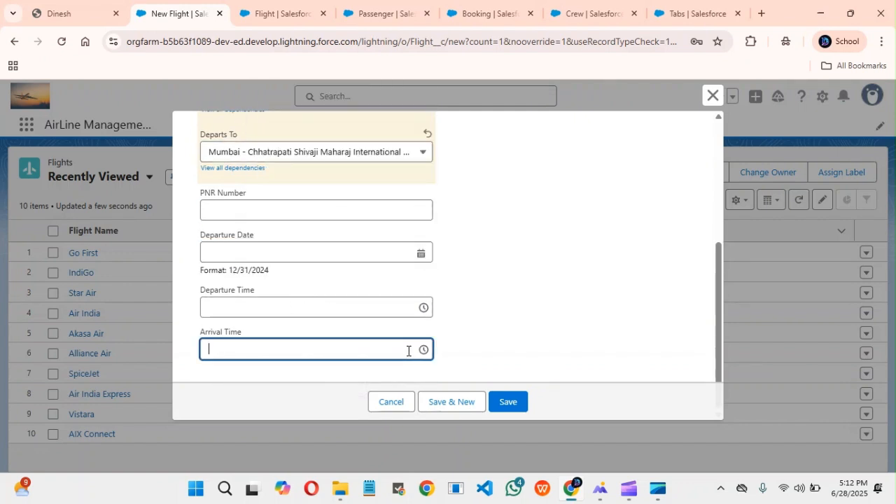
scroll(513, 317, up, 5)
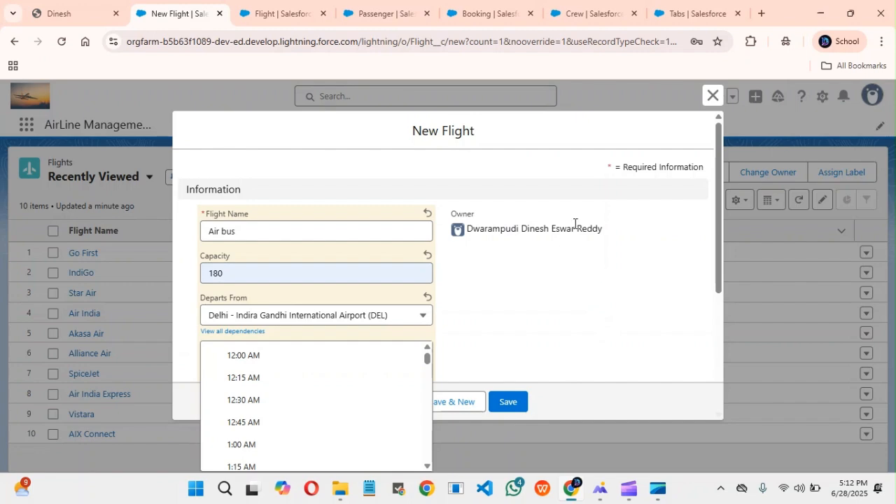
click(711, 95)
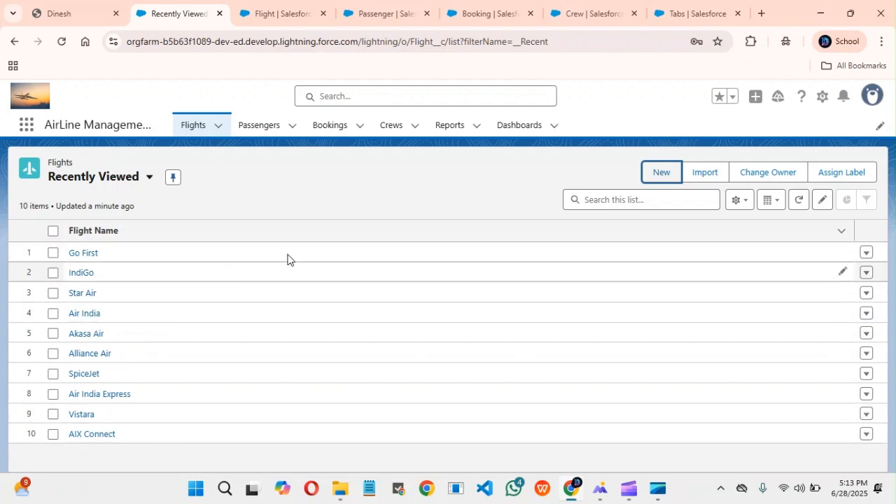
Open a new passenger form from the Passengers list, examine its fields and nationality options, and close it without saving
click(255, 127)
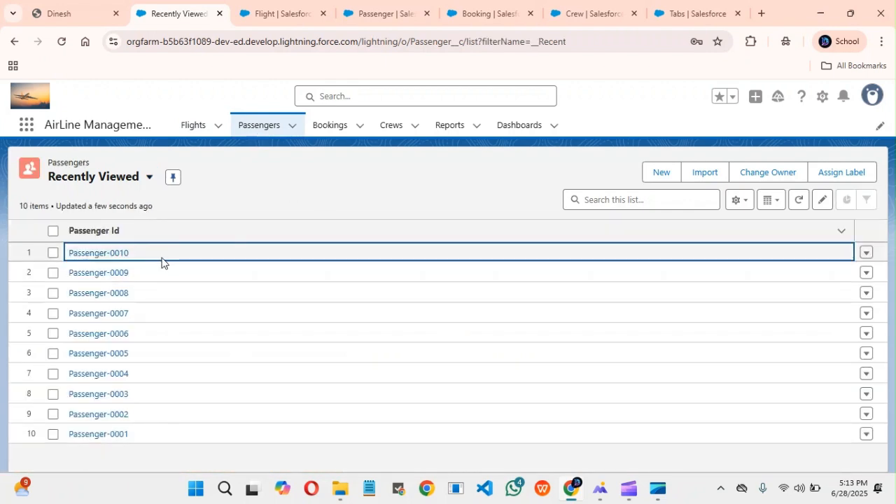
click(662, 173)
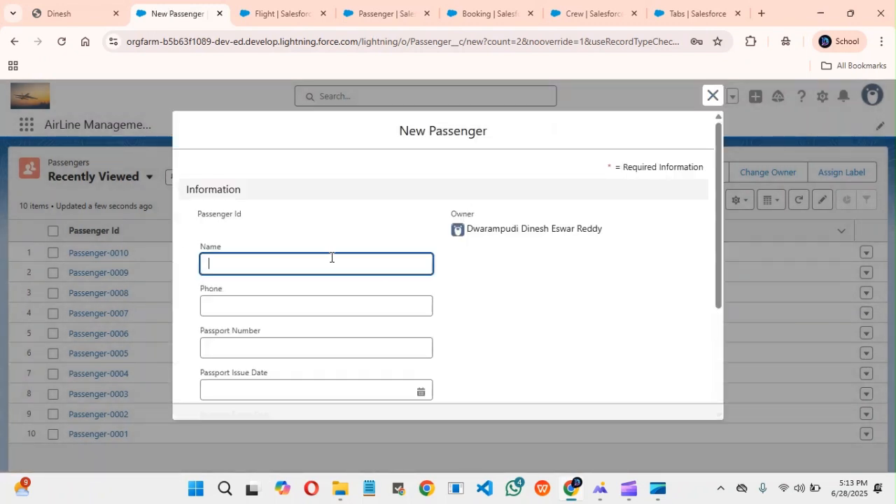
scroll(298, 255, down, 1)
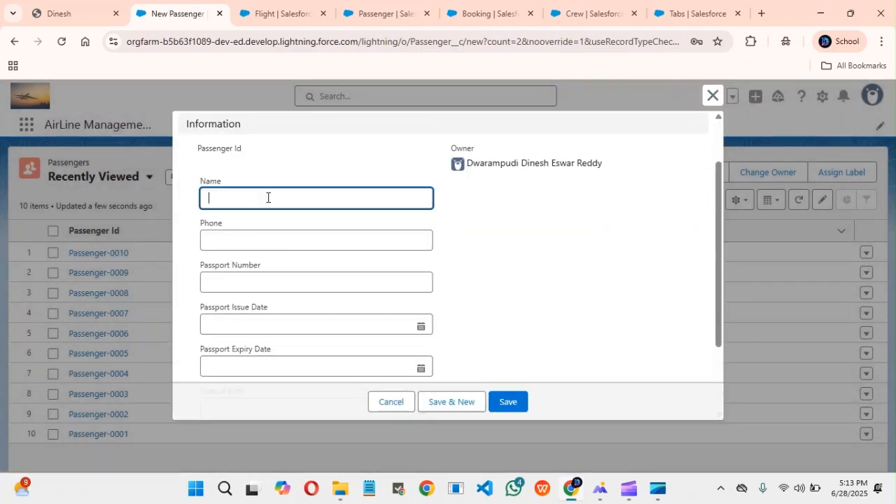
scroll(268, 199, down, 1)
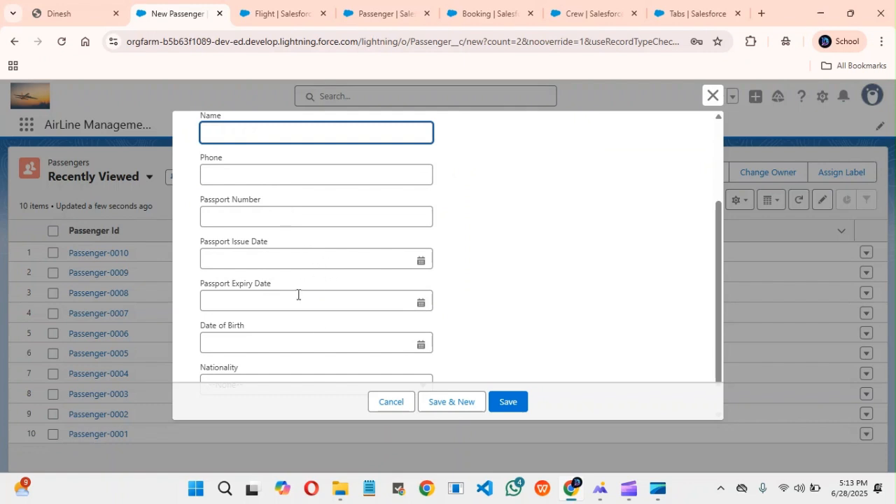
scroll(316, 303, down, 1)
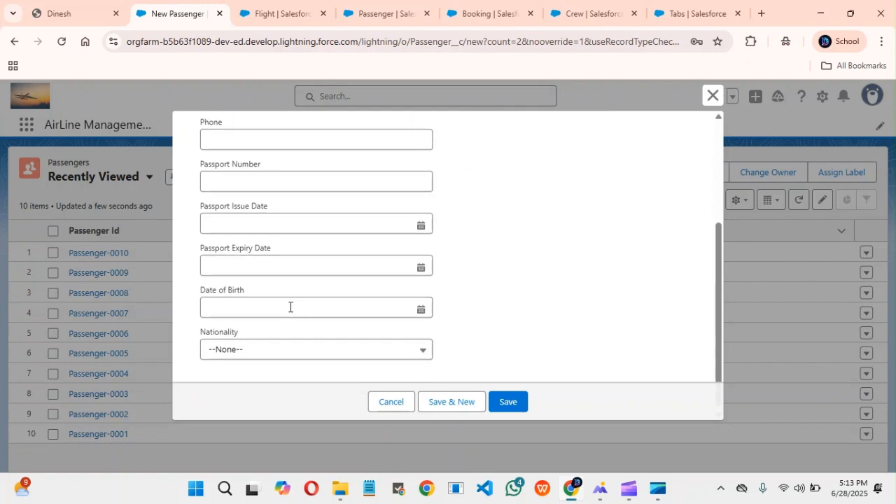
click(306, 350)
scroll(280, 280, down, 1)
scroll(402, 268, up, 1)
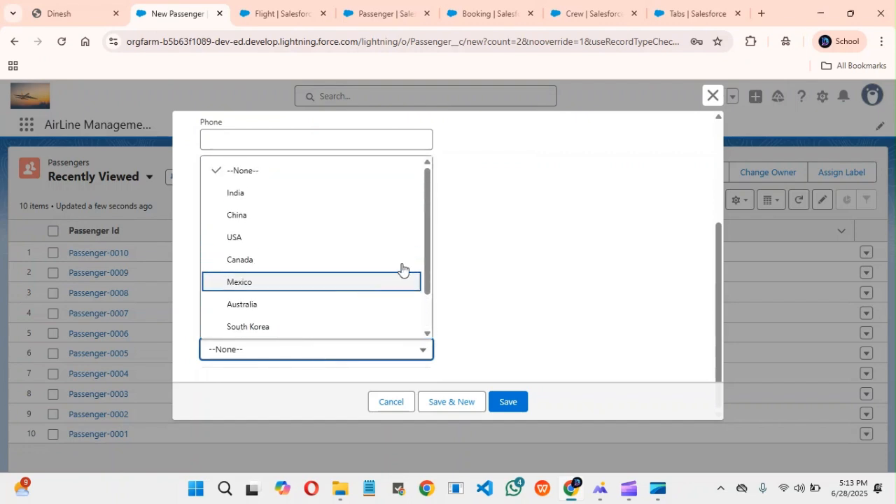
click(526, 234)
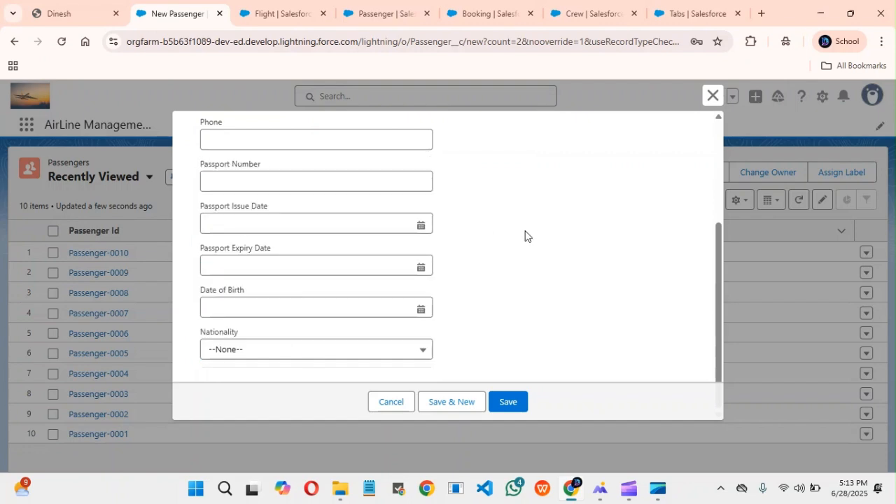
click(712, 95)
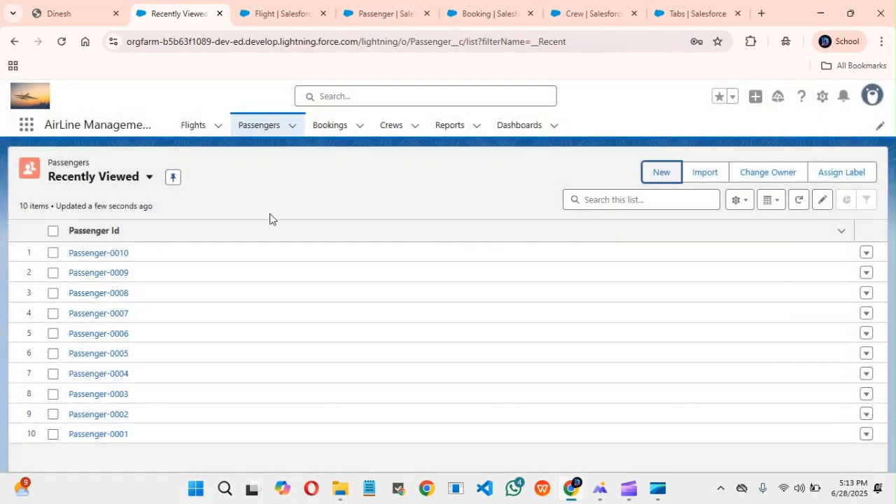
Open a new booking form from the Bookings list and look through its fields and the flight lookup choices
click(331, 128)
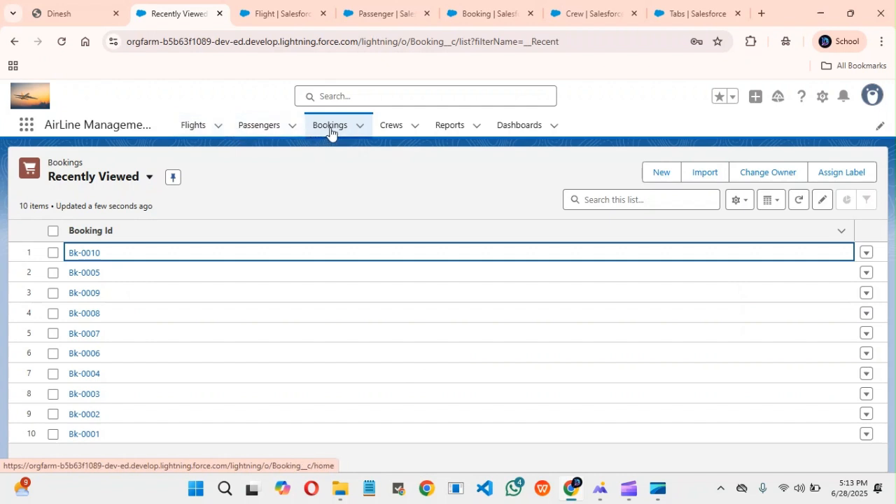
click(669, 175)
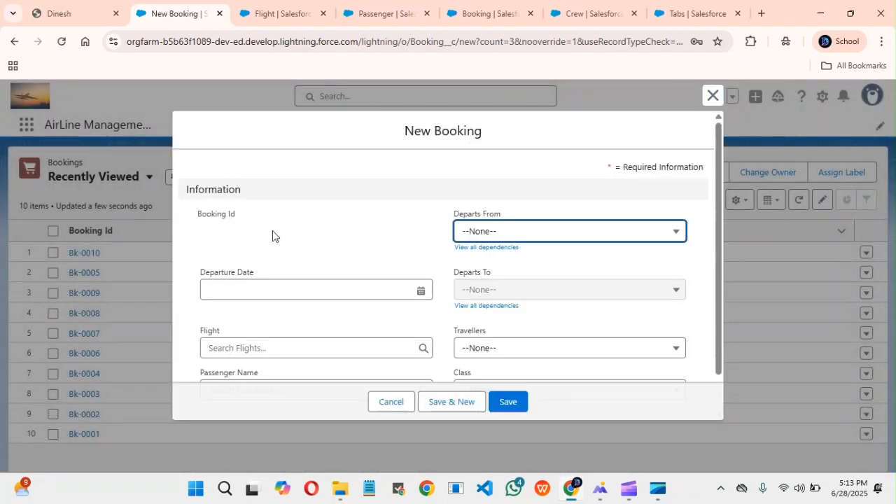
scroll(378, 264, down, 1)
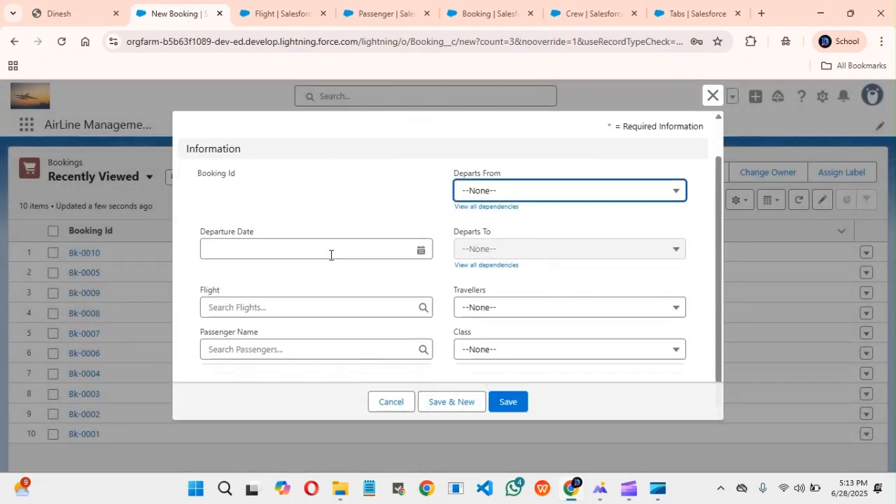
click(354, 306)
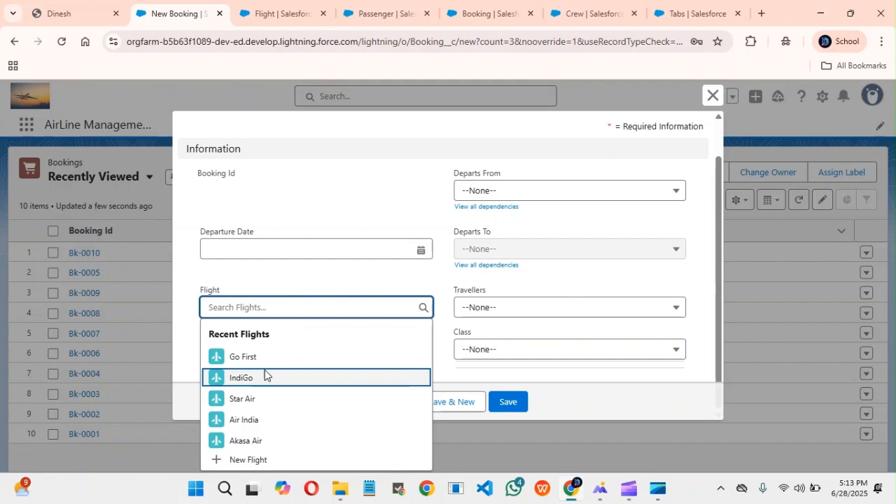
click(282, 285)
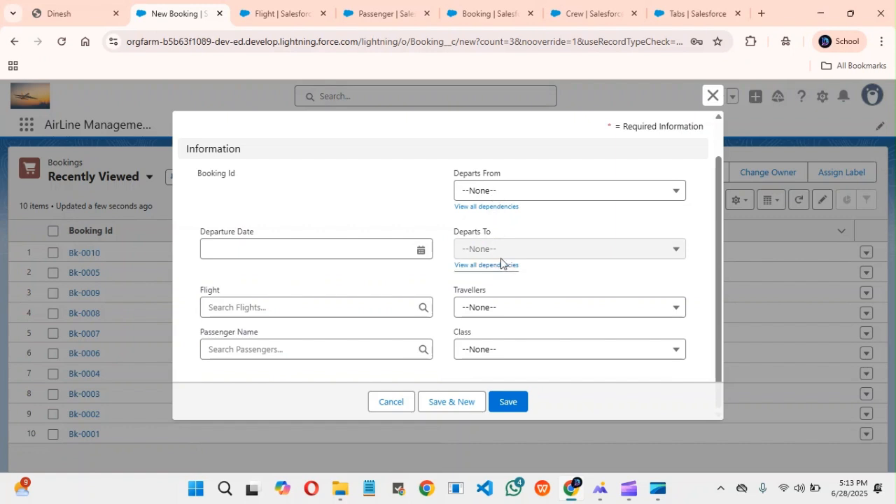
Examine the booking form's Departs From, Travellers and Class options, and close the form without saving
click(531, 192)
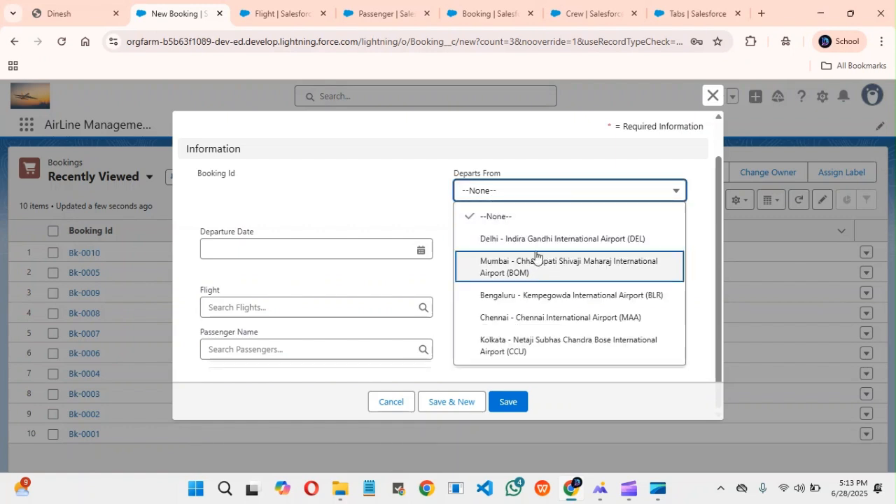
click(398, 279)
click(503, 308)
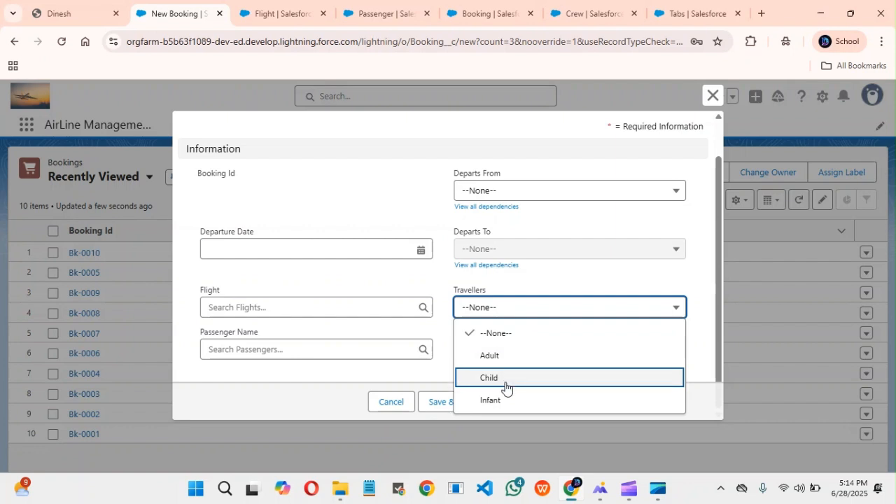
click(458, 308)
click(495, 353)
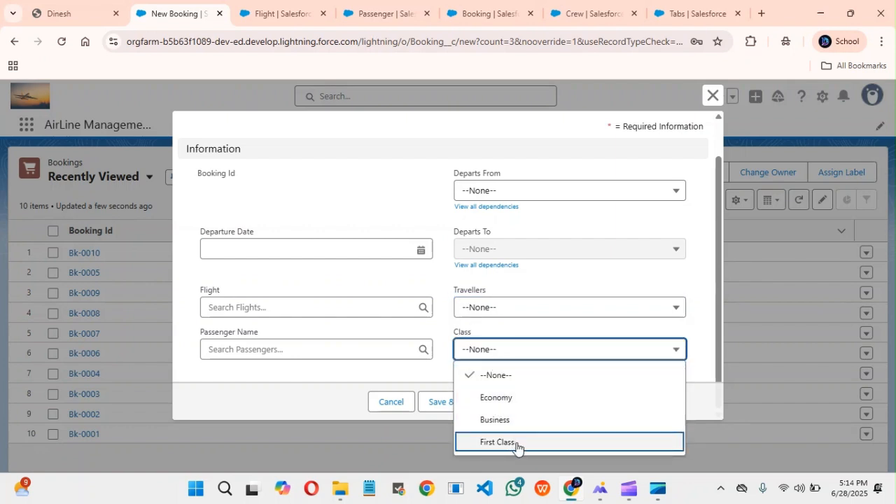
click(434, 284)
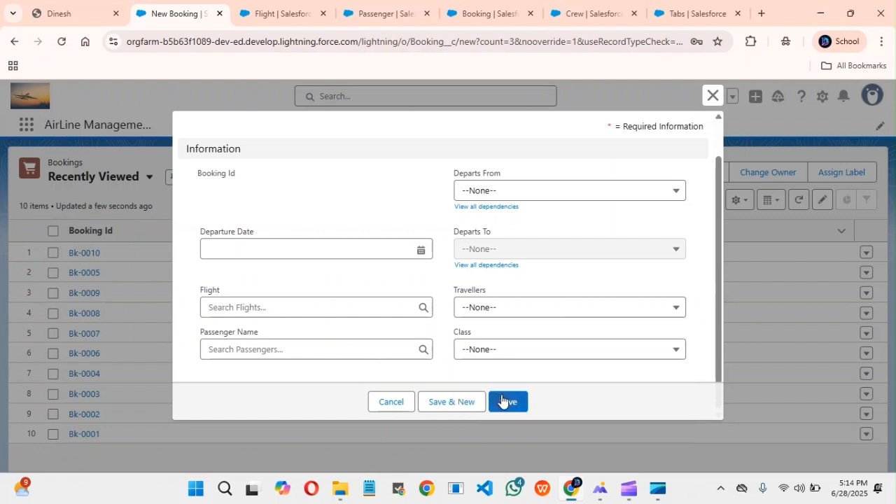
click(713, 96)
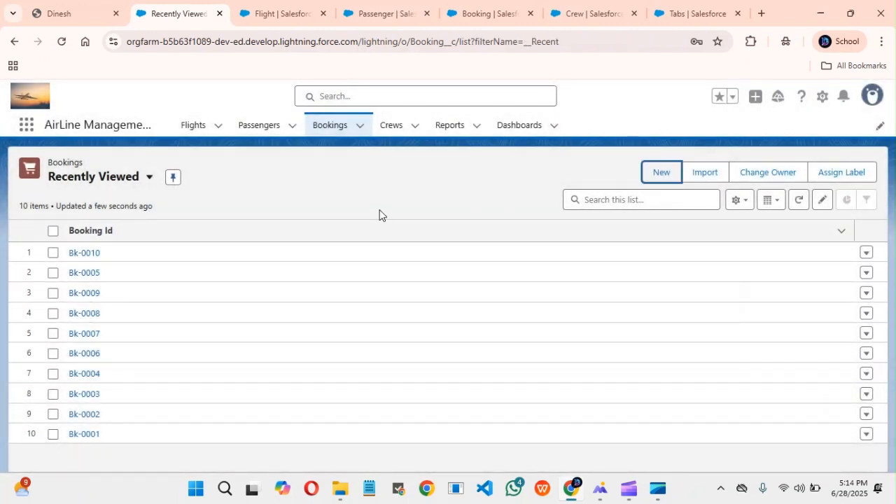
Open a new crew form from the Crews list, choose IndiGo as the flight and enter the crew member's name
click(396, 132)
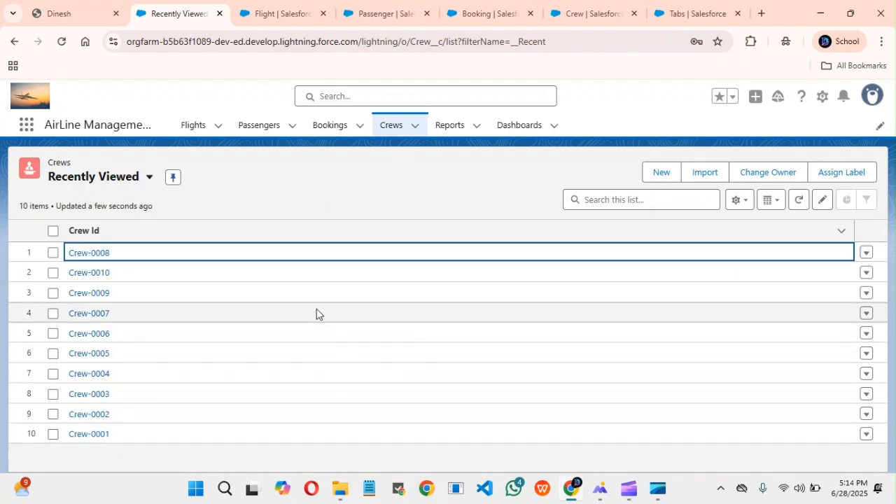
click(656, 175)
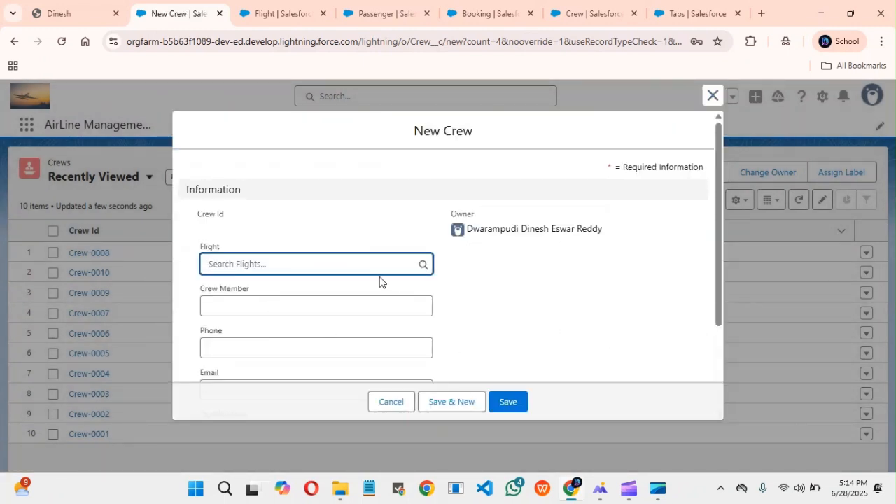
scroll(365, 275, down, 1)
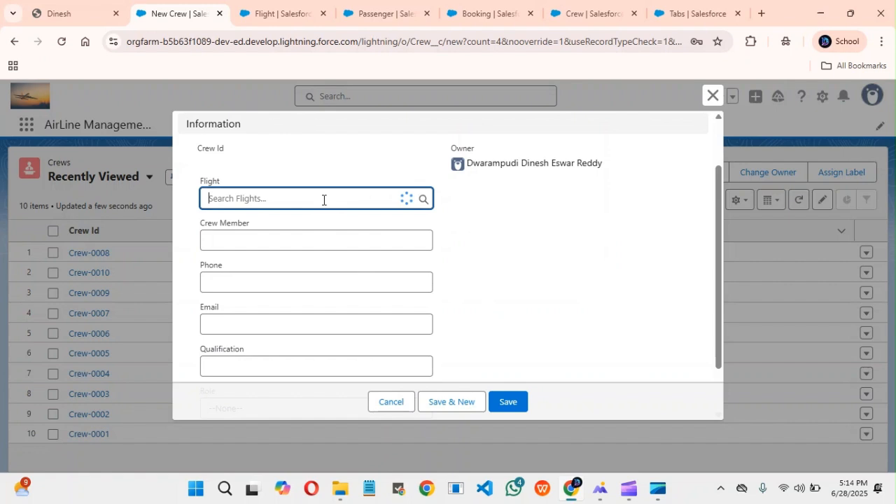
click(270, 271)
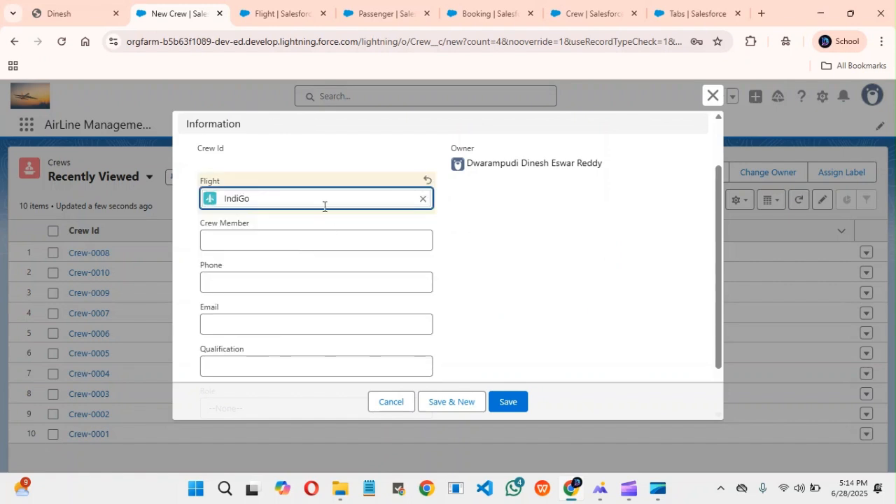
click(286, 238)
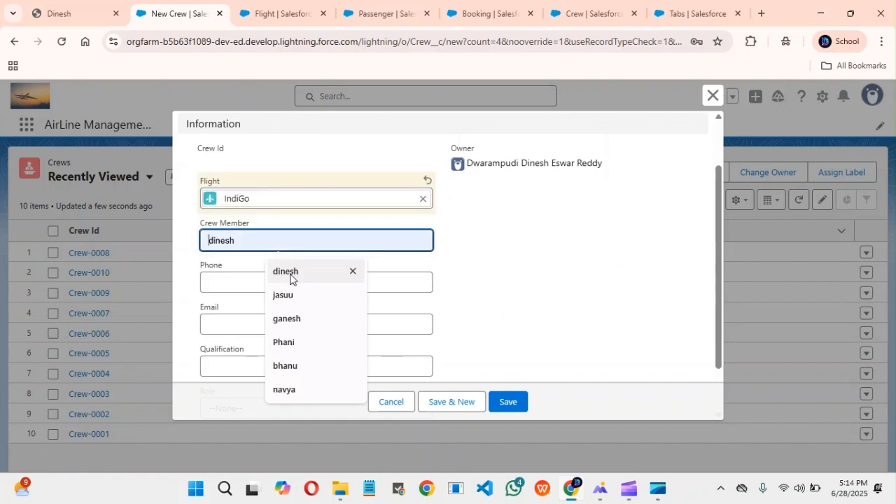
click(290, 273)
Examine the crew form's Phone, Qualification and Role choices, and close the form without saving
click(273, 278)
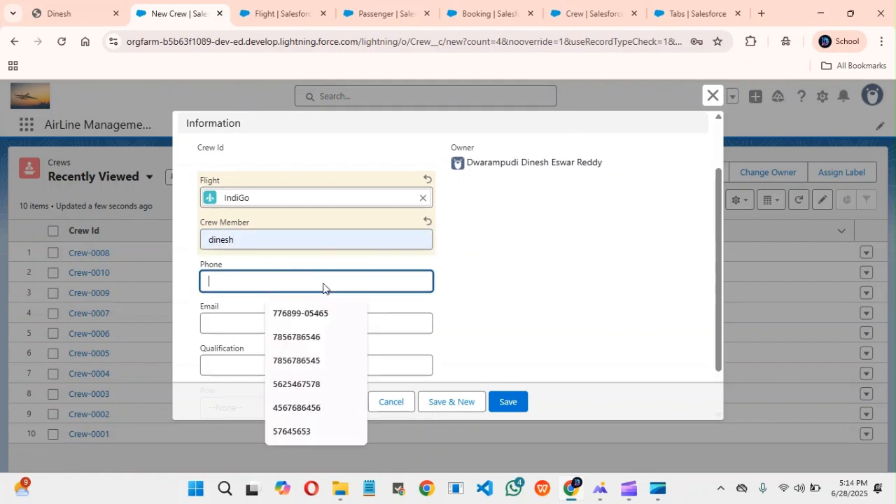
scroll(367, 308, down, 1)
click(379, 309)
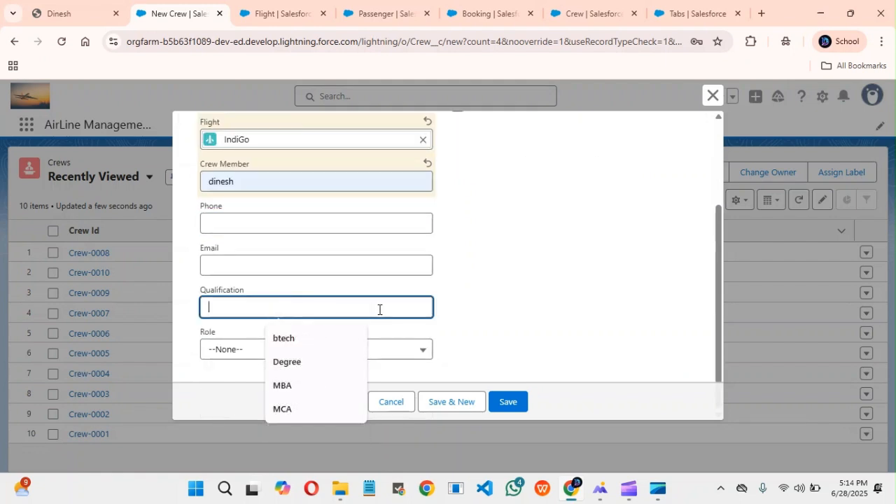
click(397, 350)
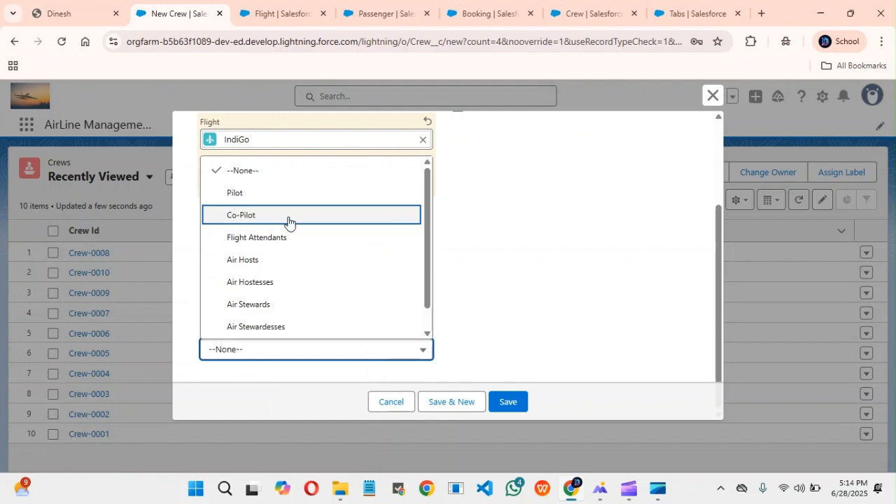
click(514, 245)
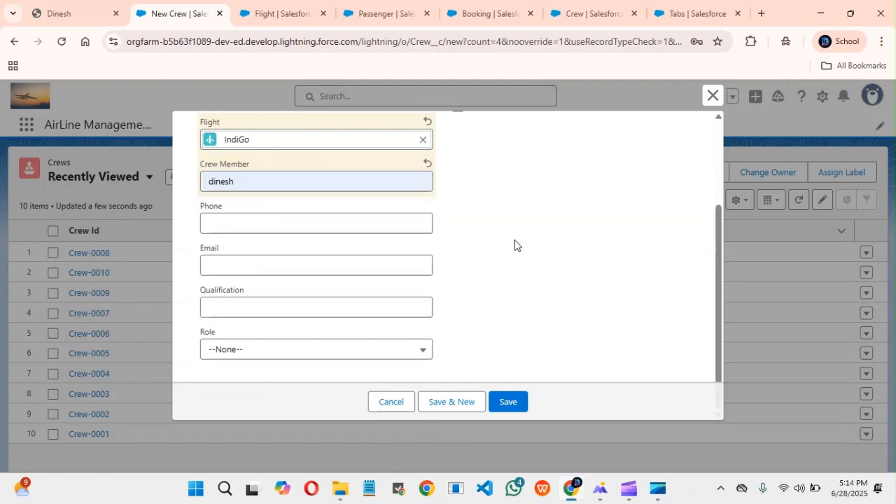
scroll(436, 260, up, 2)
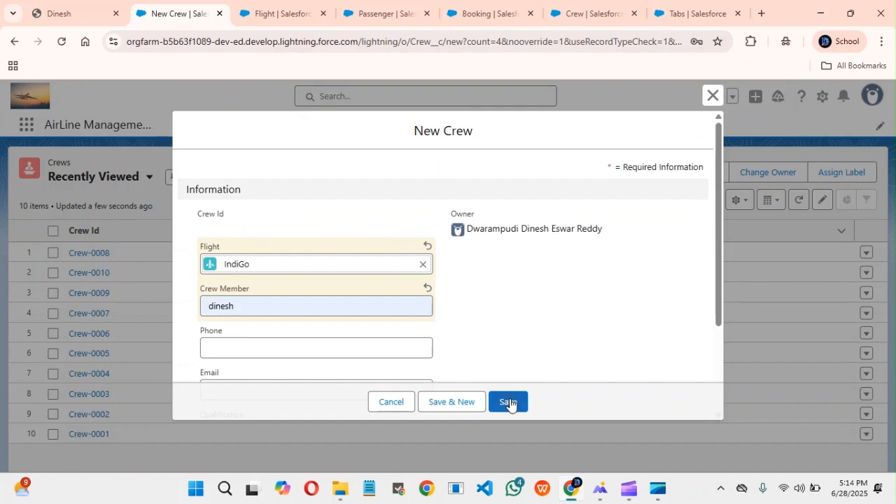
click(713, 96)
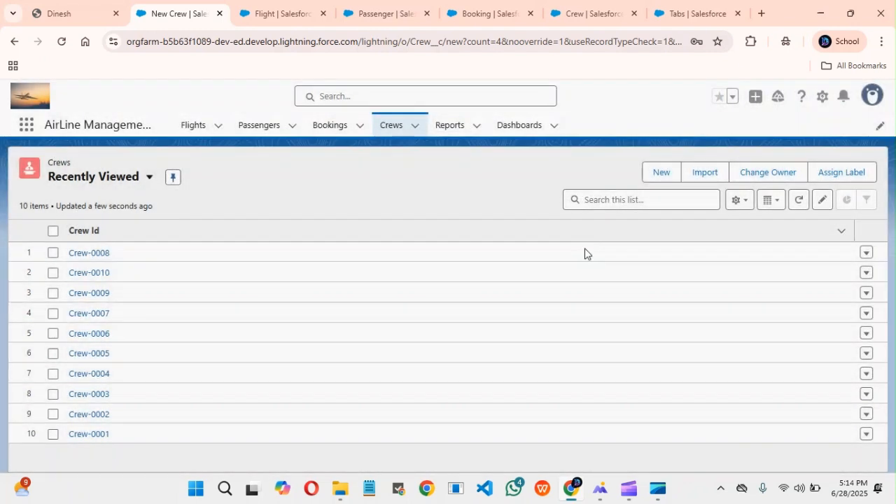
View the recent reports page and the recent dashboards page, and return to the Flights list
click(454, 127)
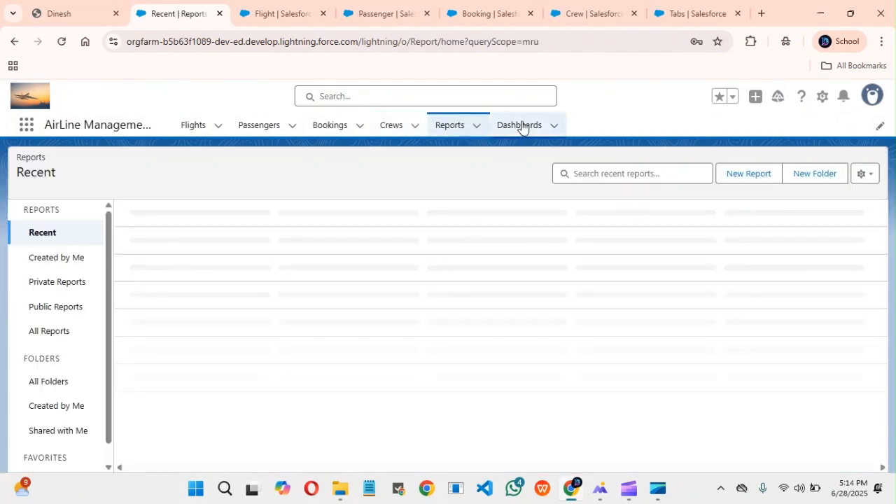
click(524, 125)
click(196, 125)
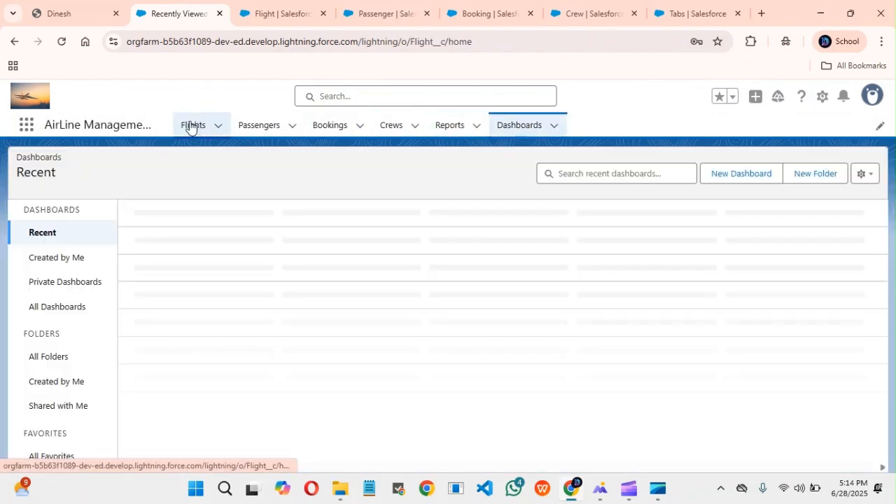